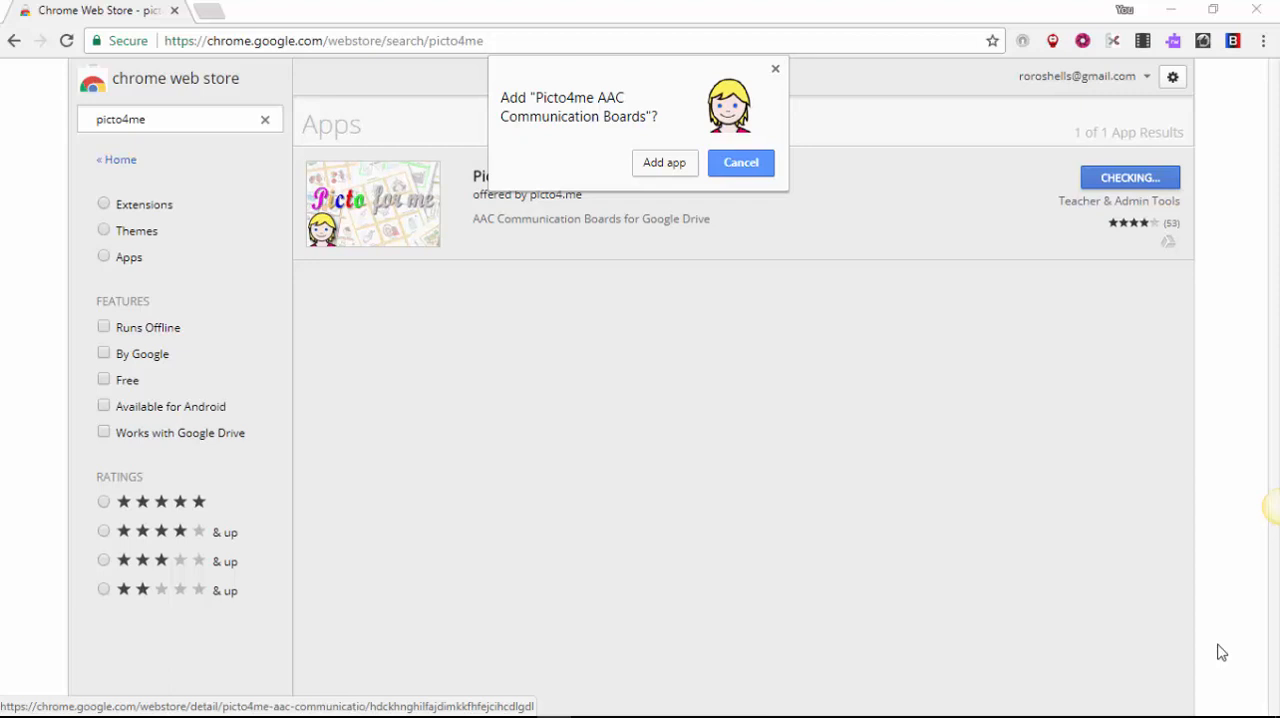
Step: Add the Picto4me AAC Communication Boards app to Chrome and launch it
click(650, 172)
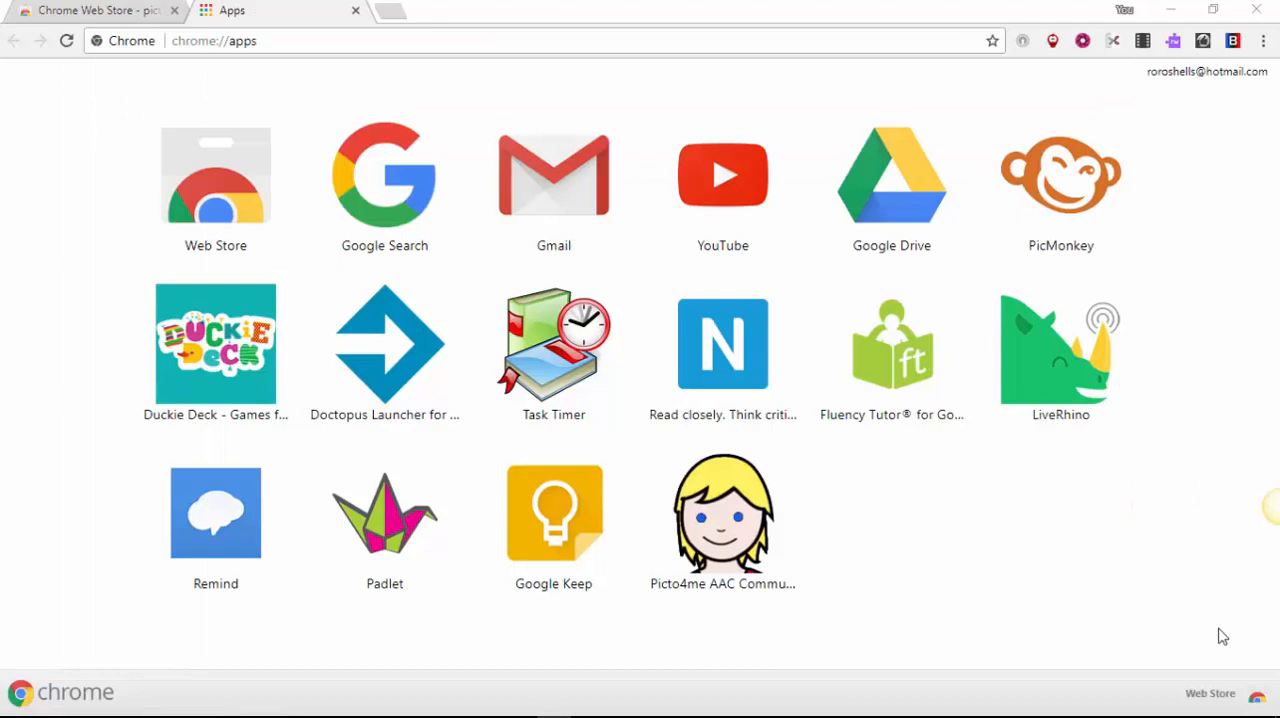
click(714, 526)
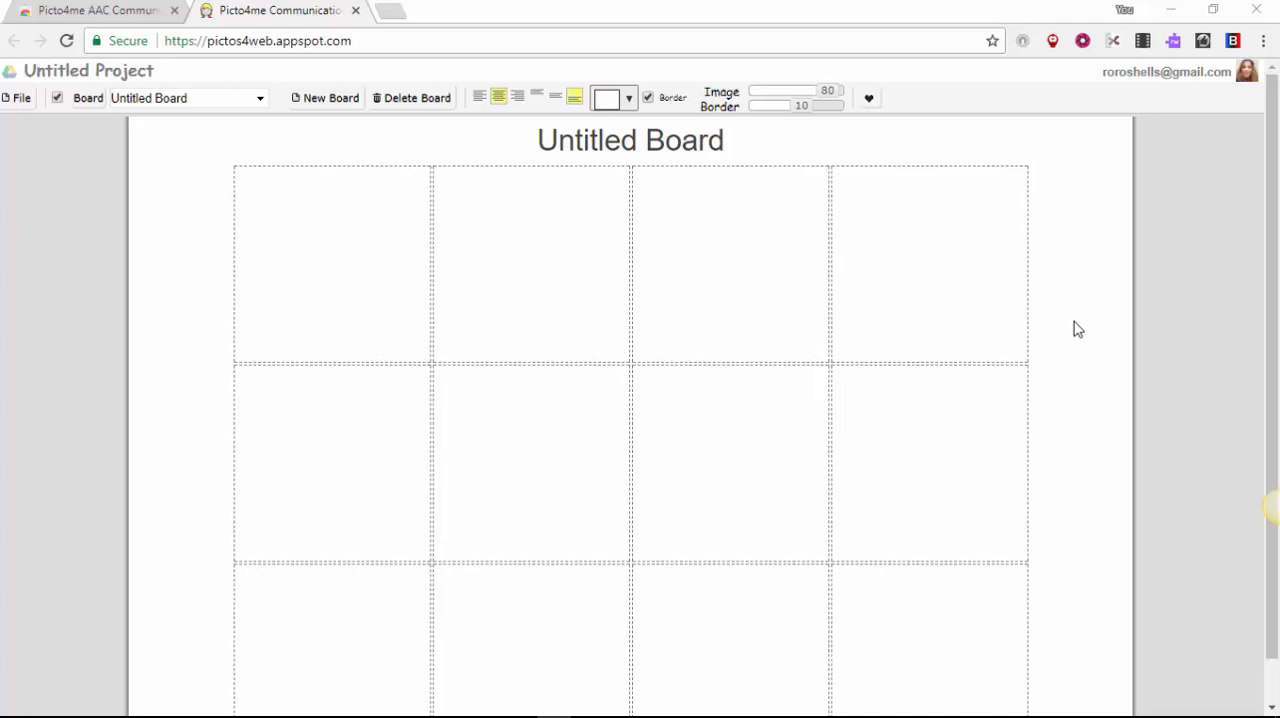
Step: Retitle the untitled board as "Winter Board"
click(620, 142)
click(643, 174)
key(BackSpace)
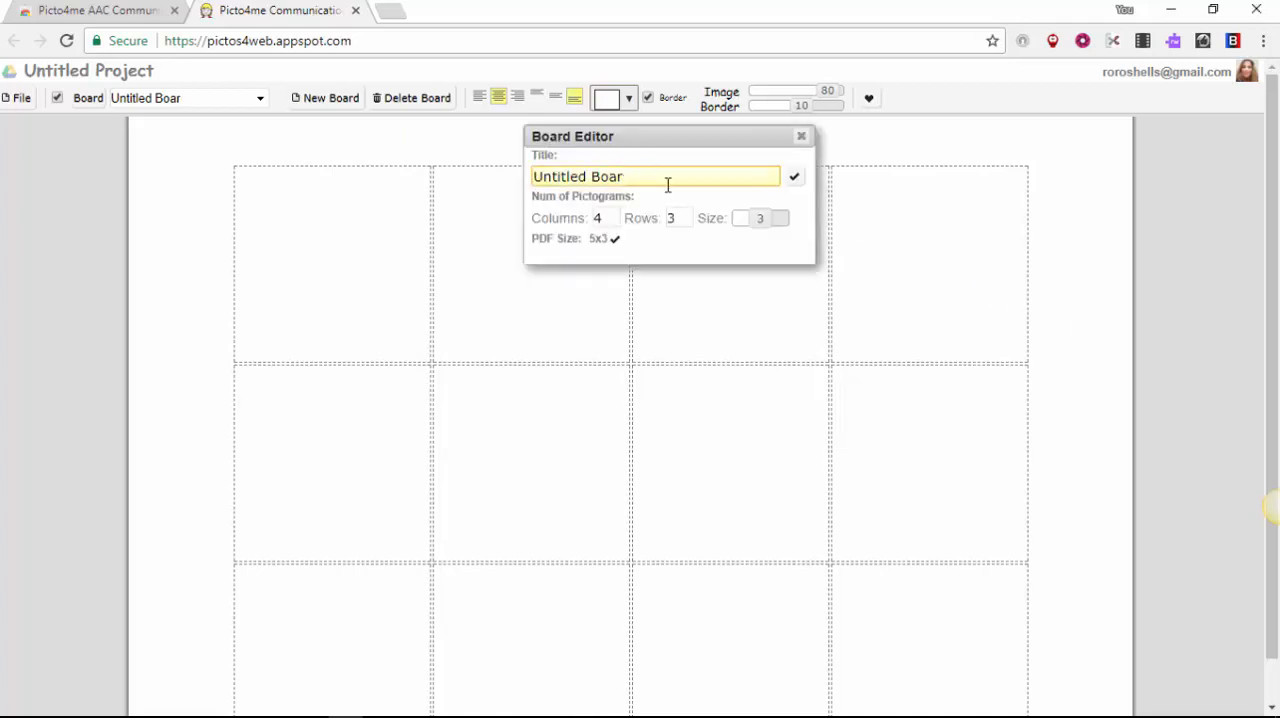
key(BackSpace)
key(BackSpace)
key(BackSpace)
key(BackSpace)
key(BackSpace)
key(BackSpace)
key(BackSpace)
key(BackSpace)
key(BackSpace)
key(BackSpace)
key(BackSpace)
key(BackSpace)
key(BackSpace)
text(Wi)
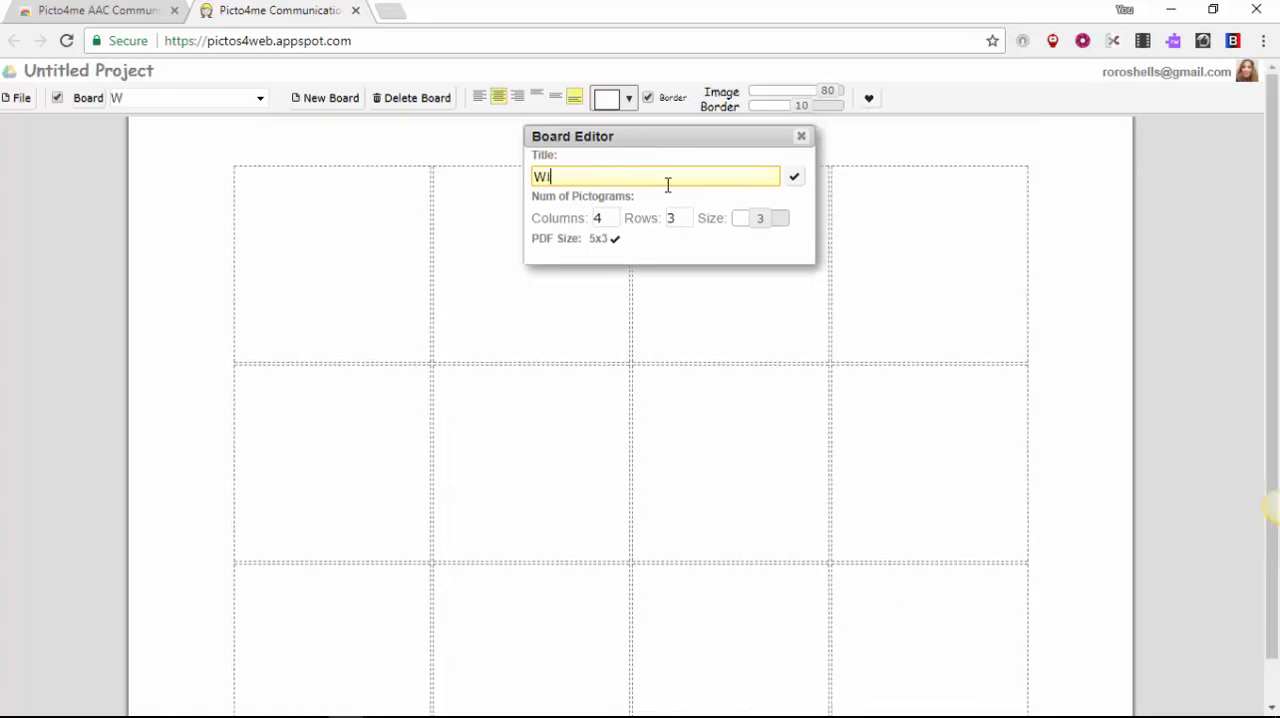
text(nter Board)
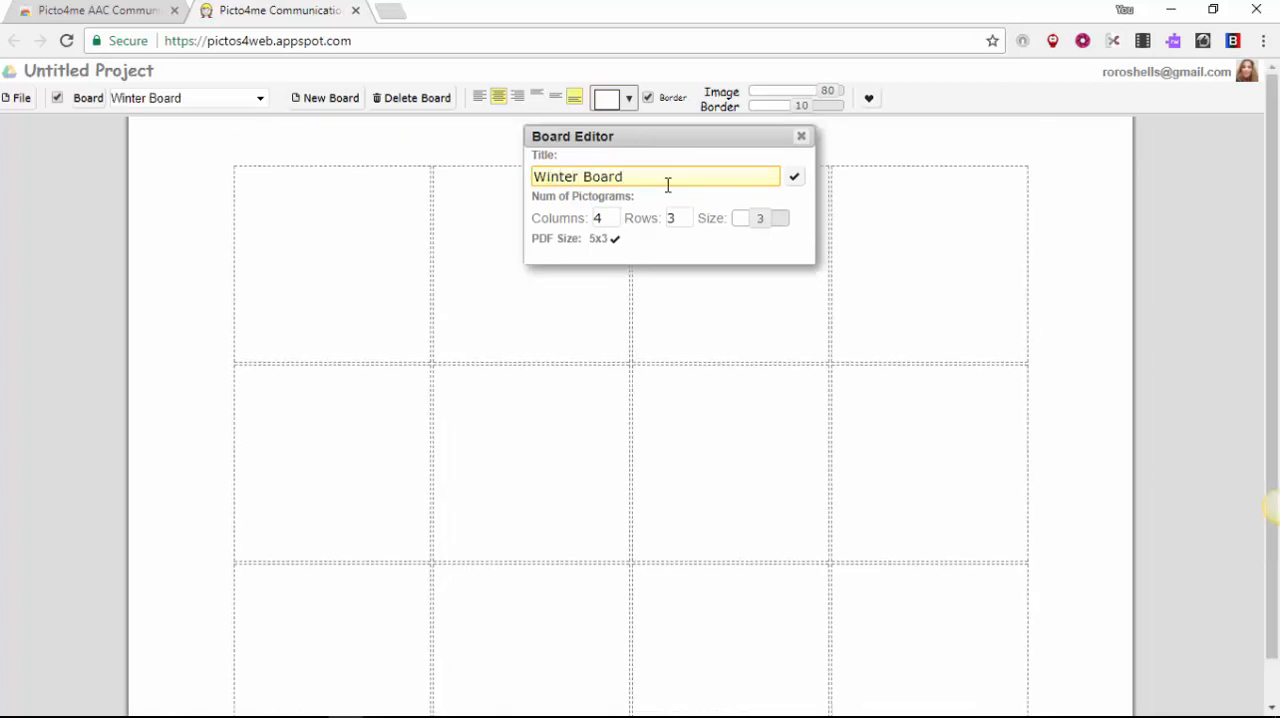
Step: Set the board's pictogram grid to 2 columns and 2 rows with size 4
click(611, 222)
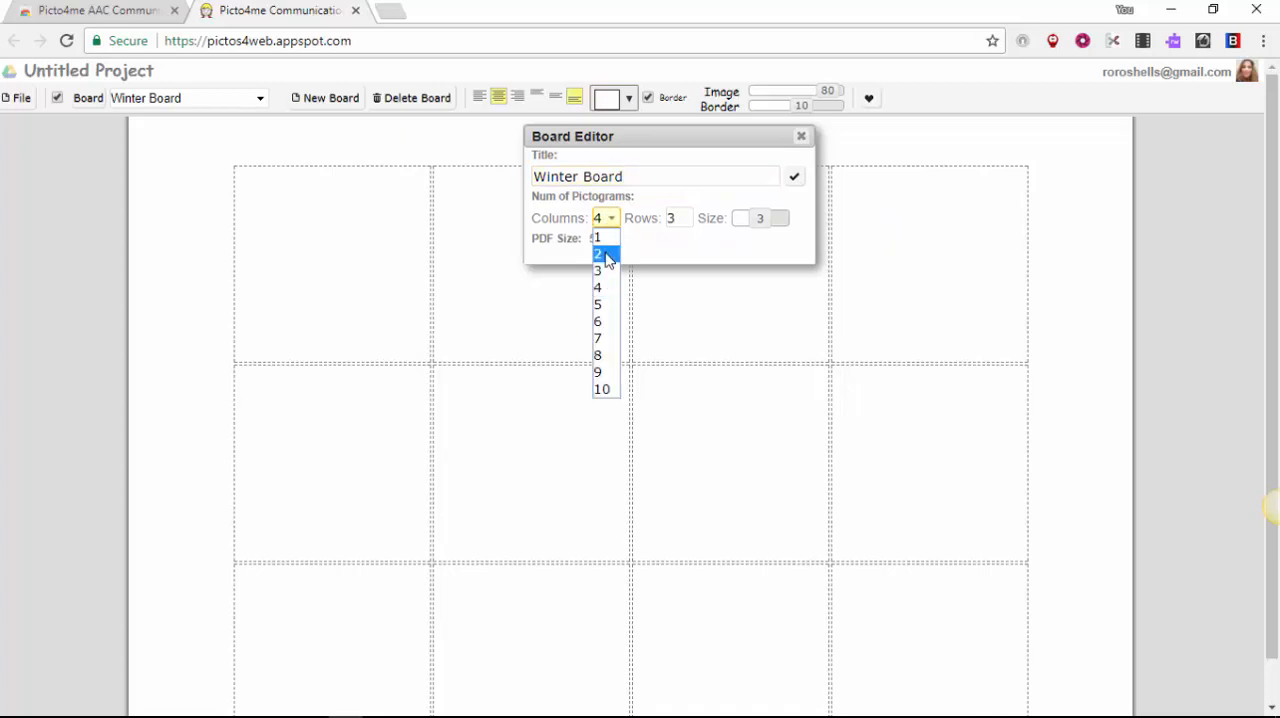
click(606, 255)
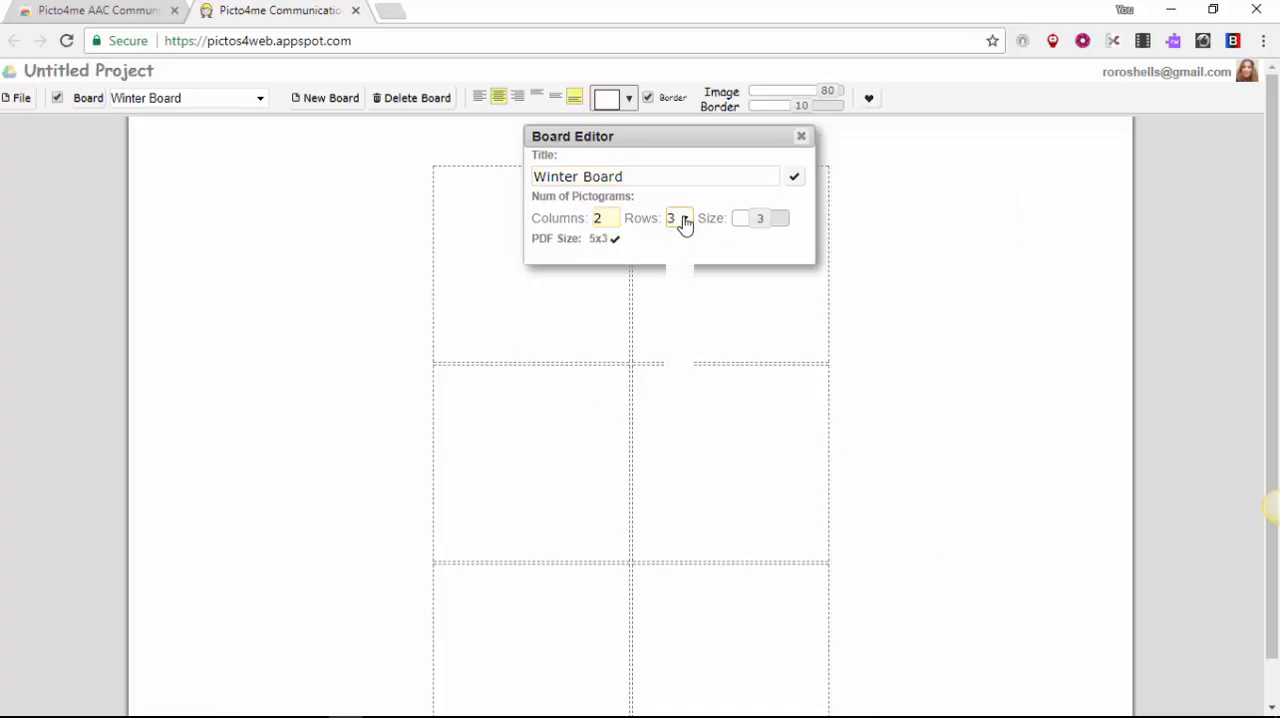
click(680, 222)
click(676, 256)
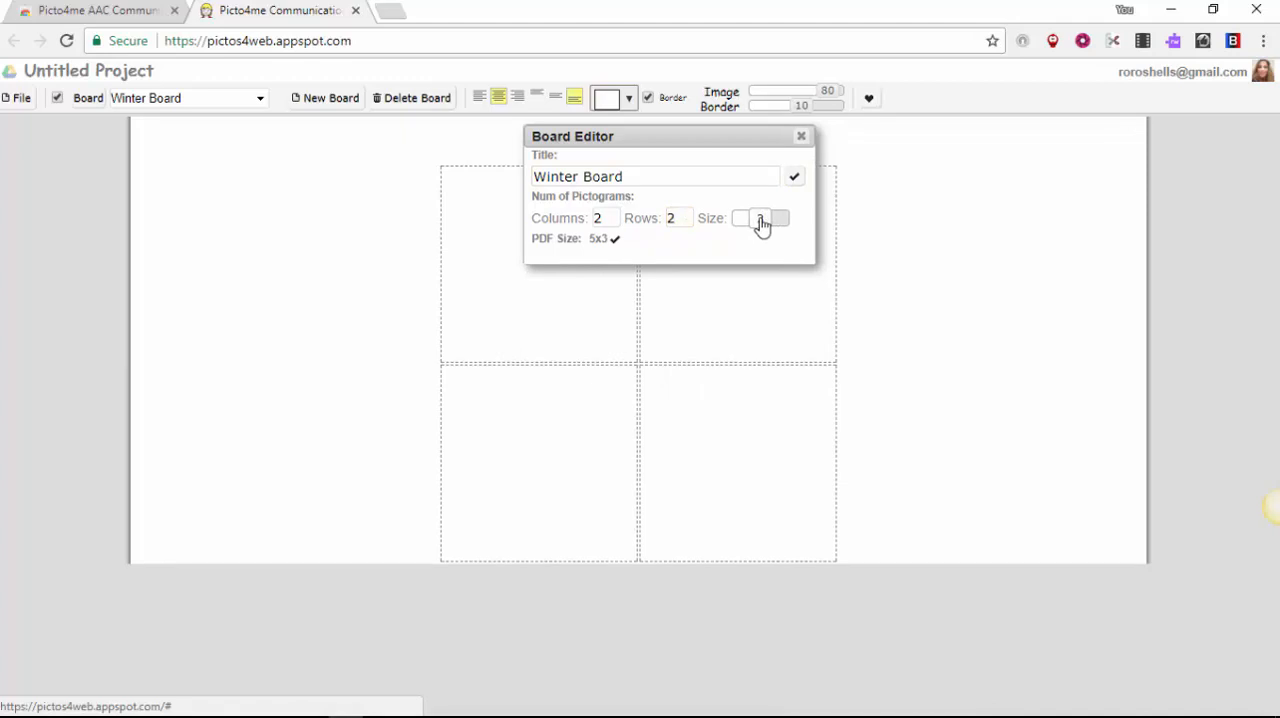
drag(761, 224, 769, 225)
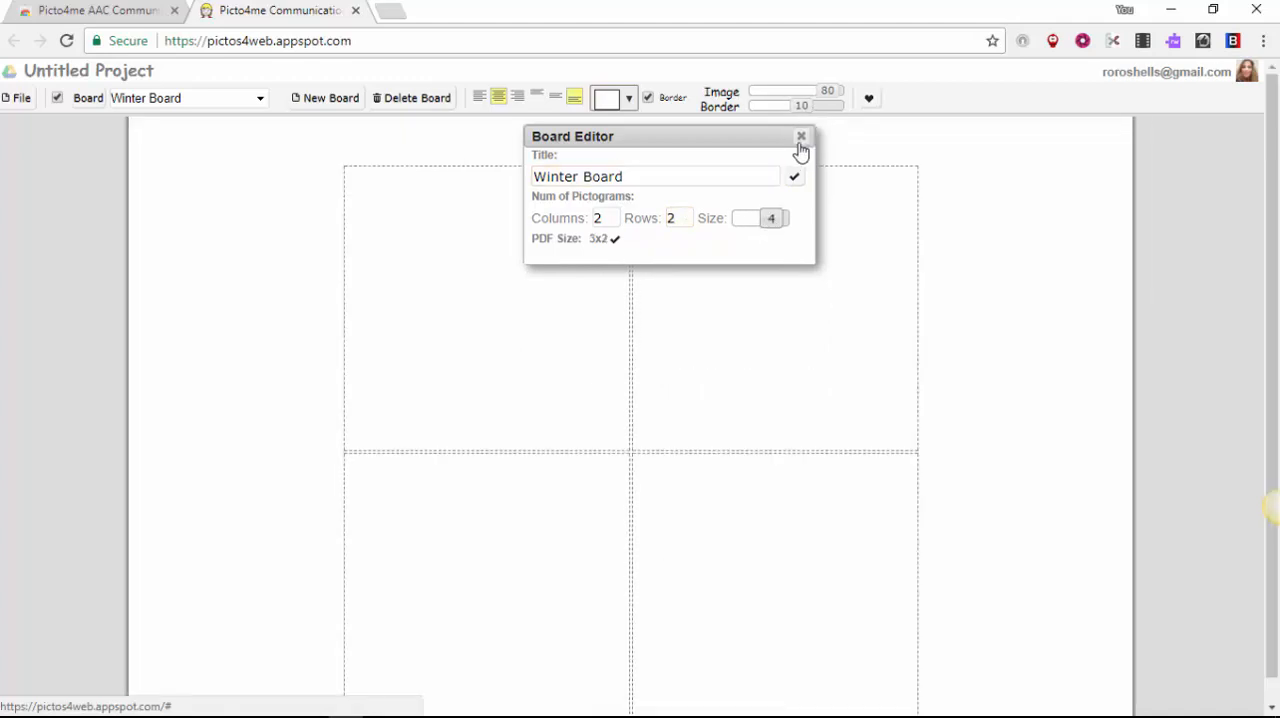
click(796, 180)
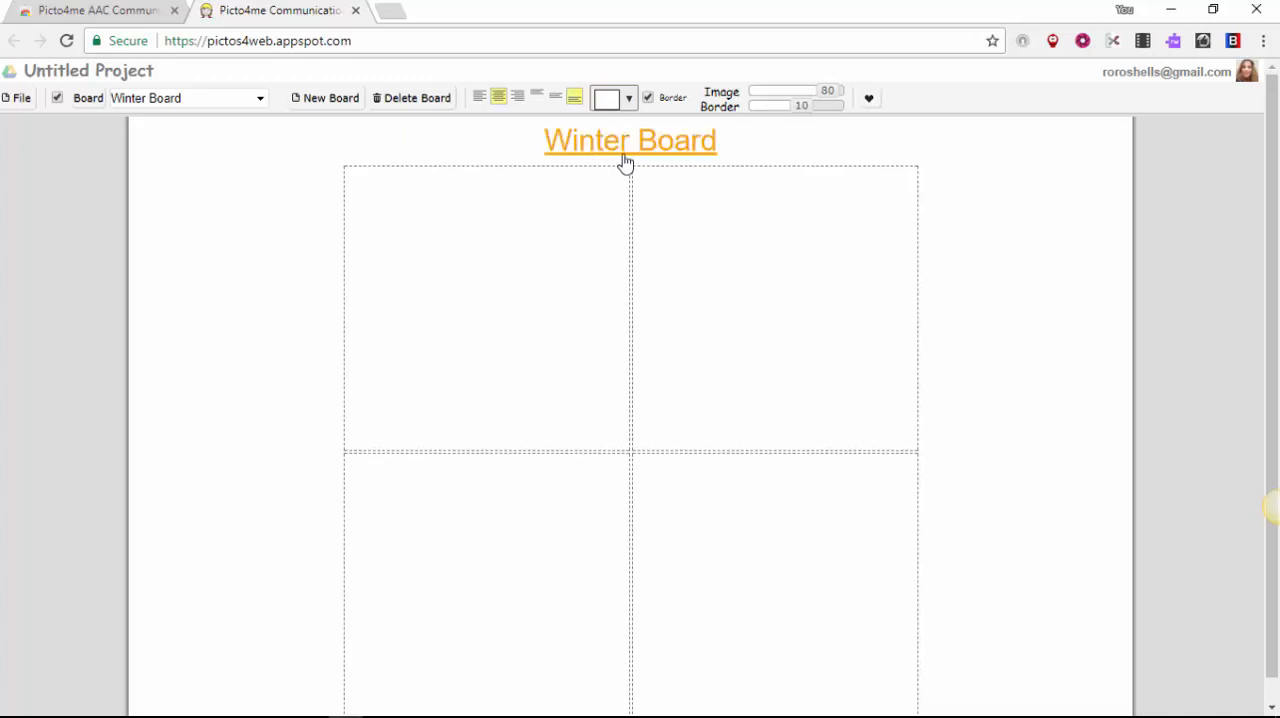
Step: Search the pictograms for "snow" and add the snowy house picture to the first cell of the board
click(463, 297)
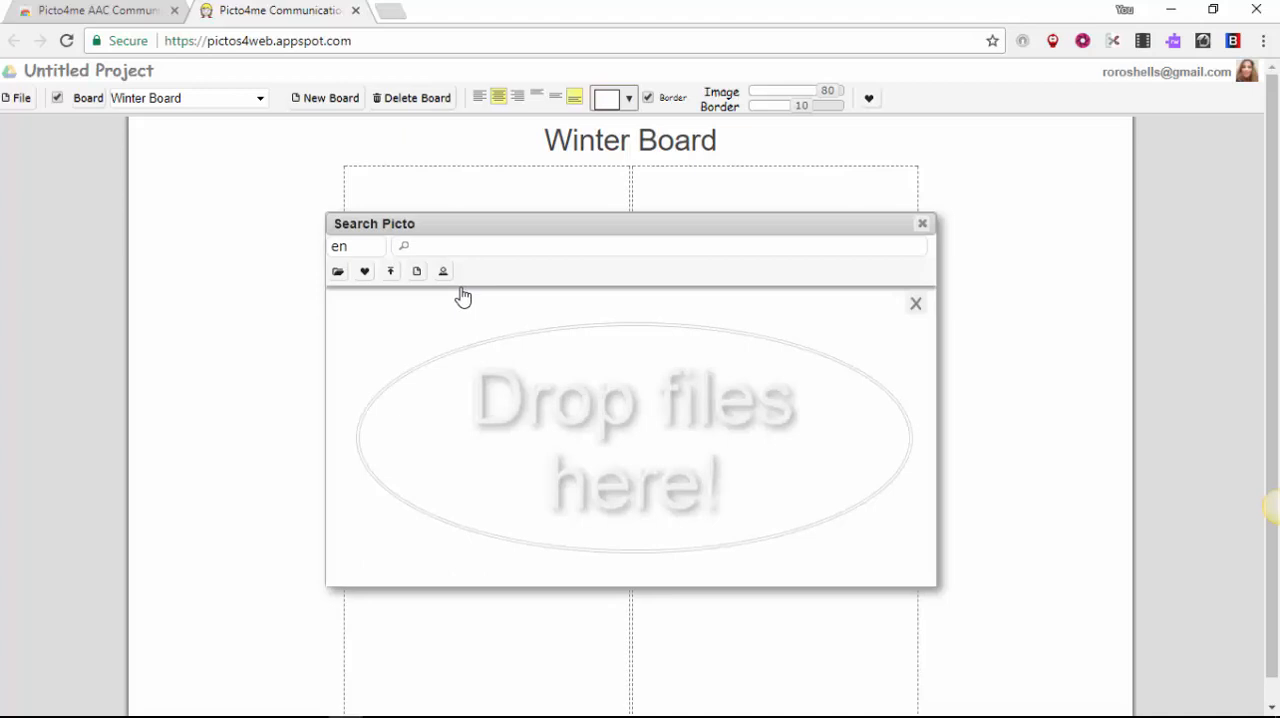
click(427, 246)
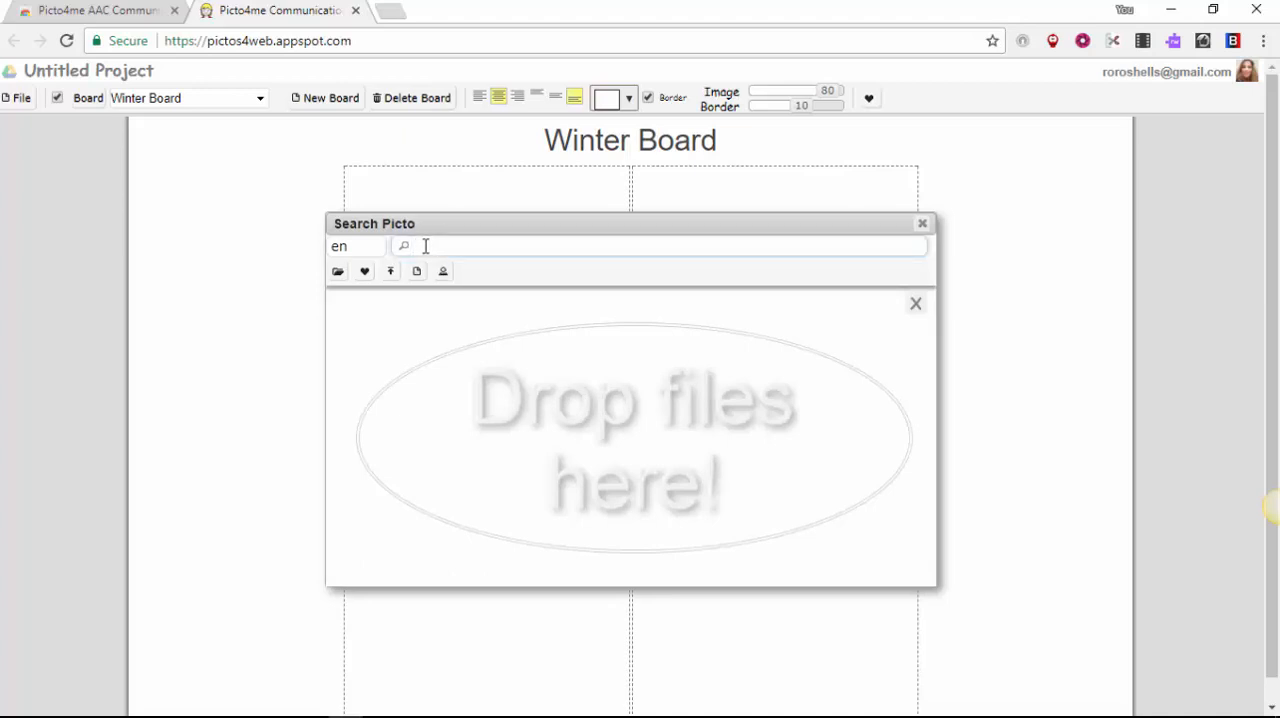
text(snow)
key(Return)
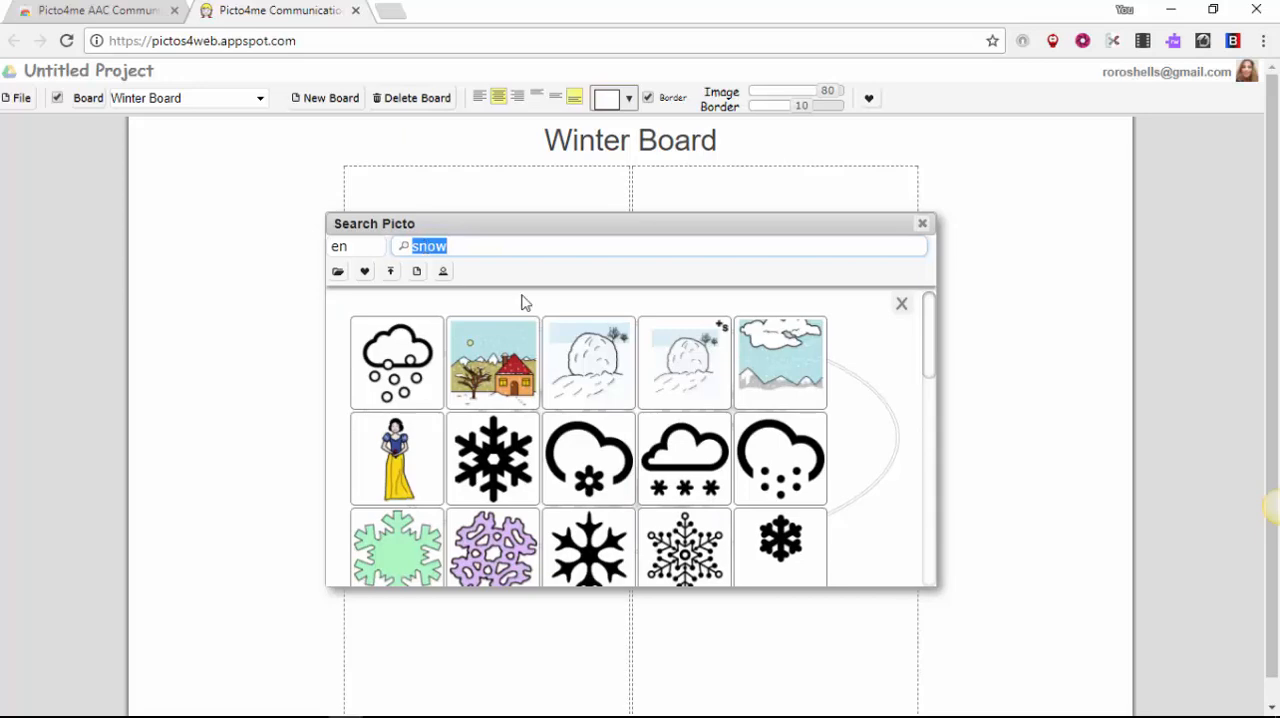
drag(927, 337, 929, 420)
drag(938, 490, 937, 303)
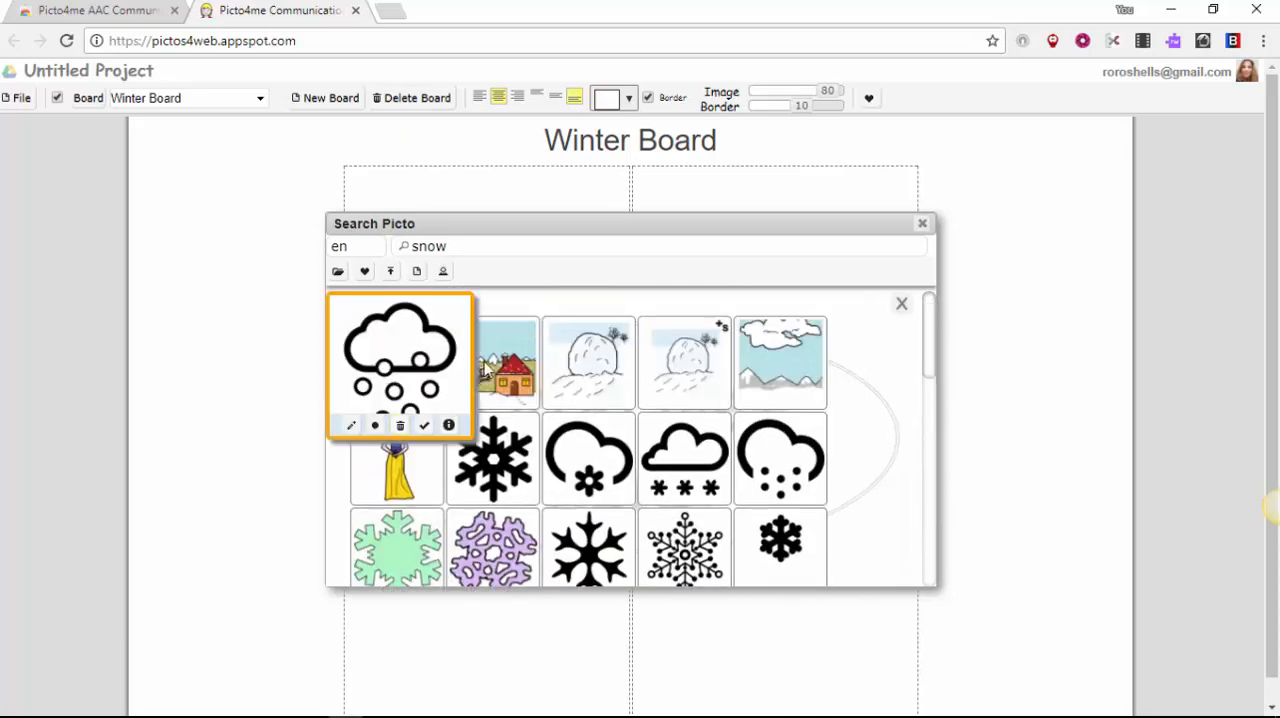
mouse_move(515, 372)
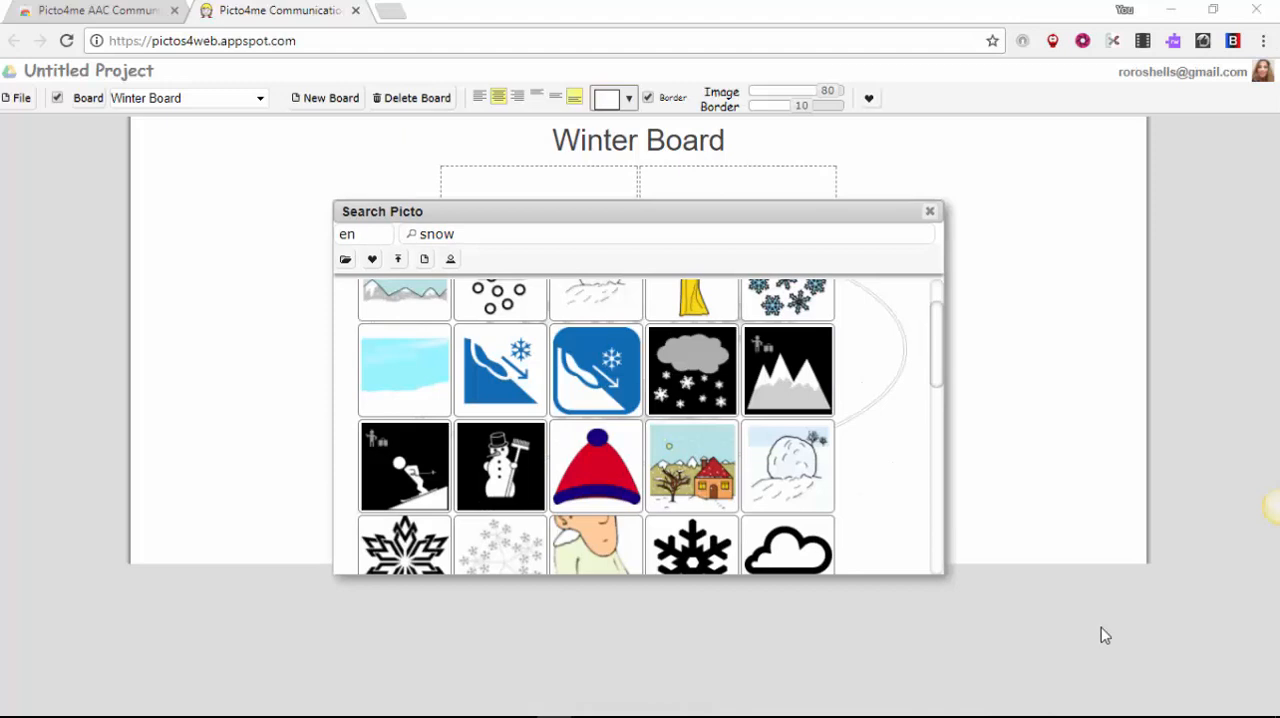
mouse_move(693, 472)
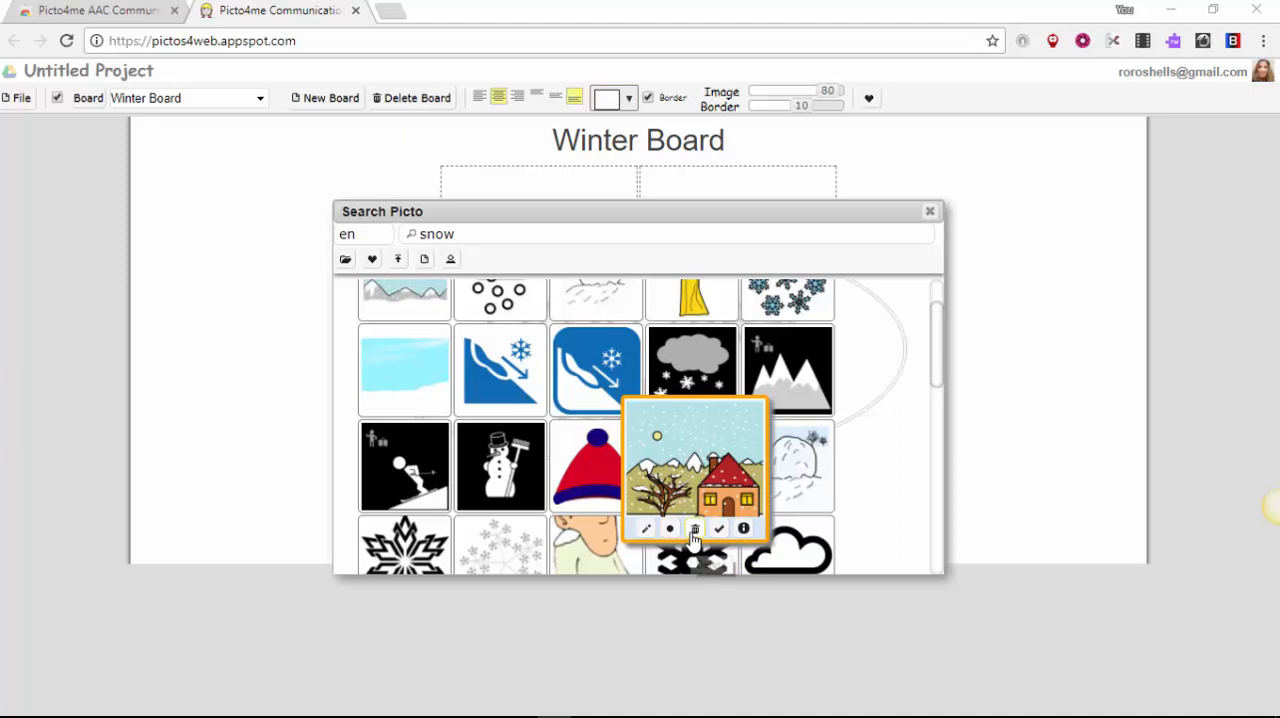
click(704, 482)
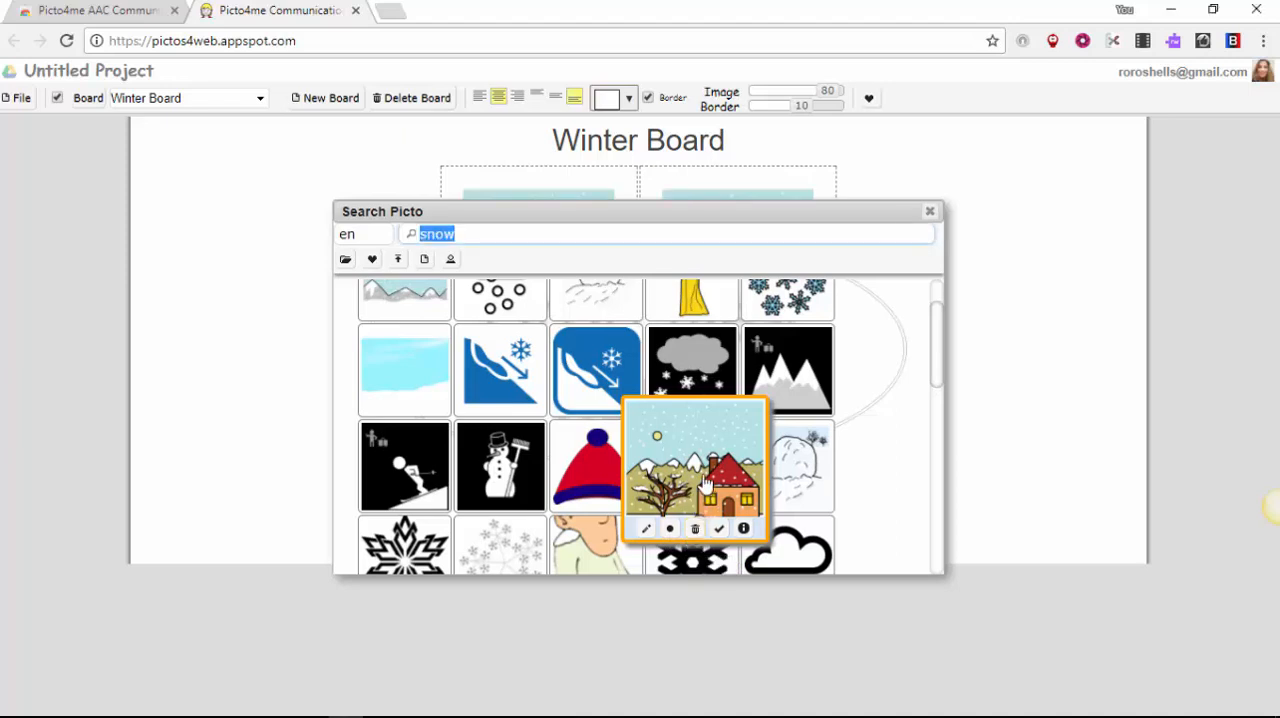
Step: Show the pictograms saved in the user library
click(372, 259)
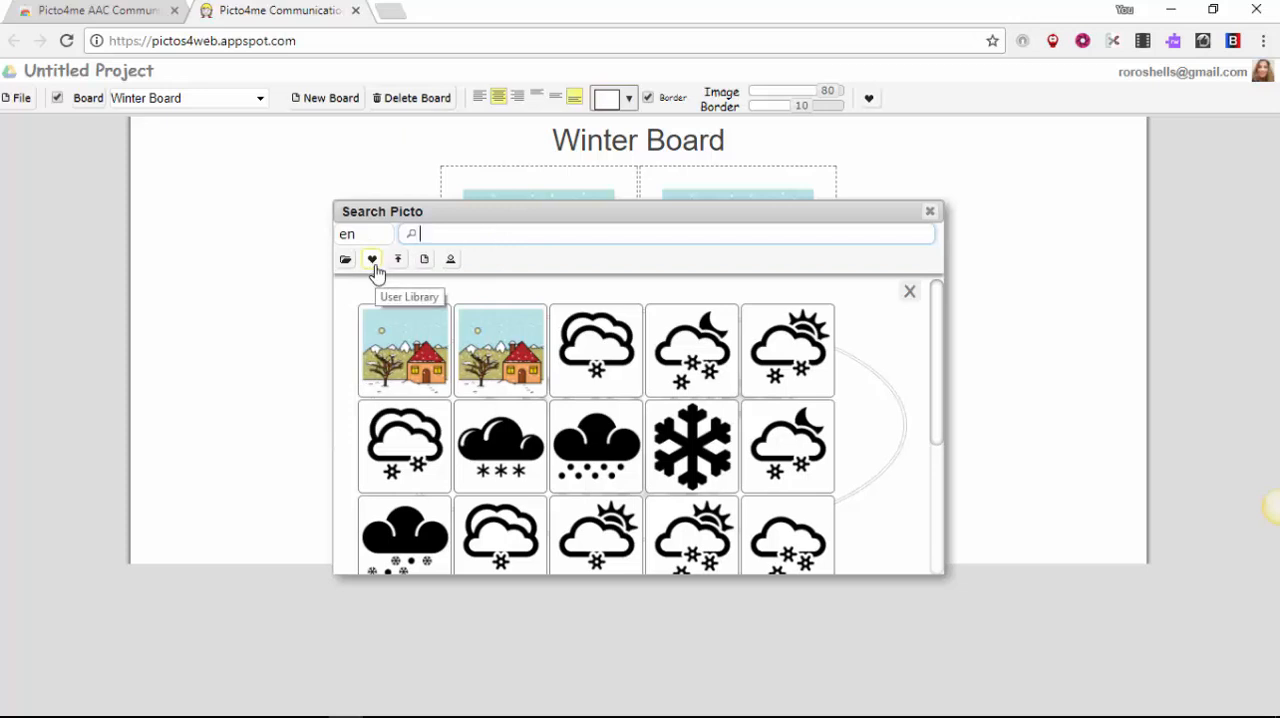
click(372, 259)
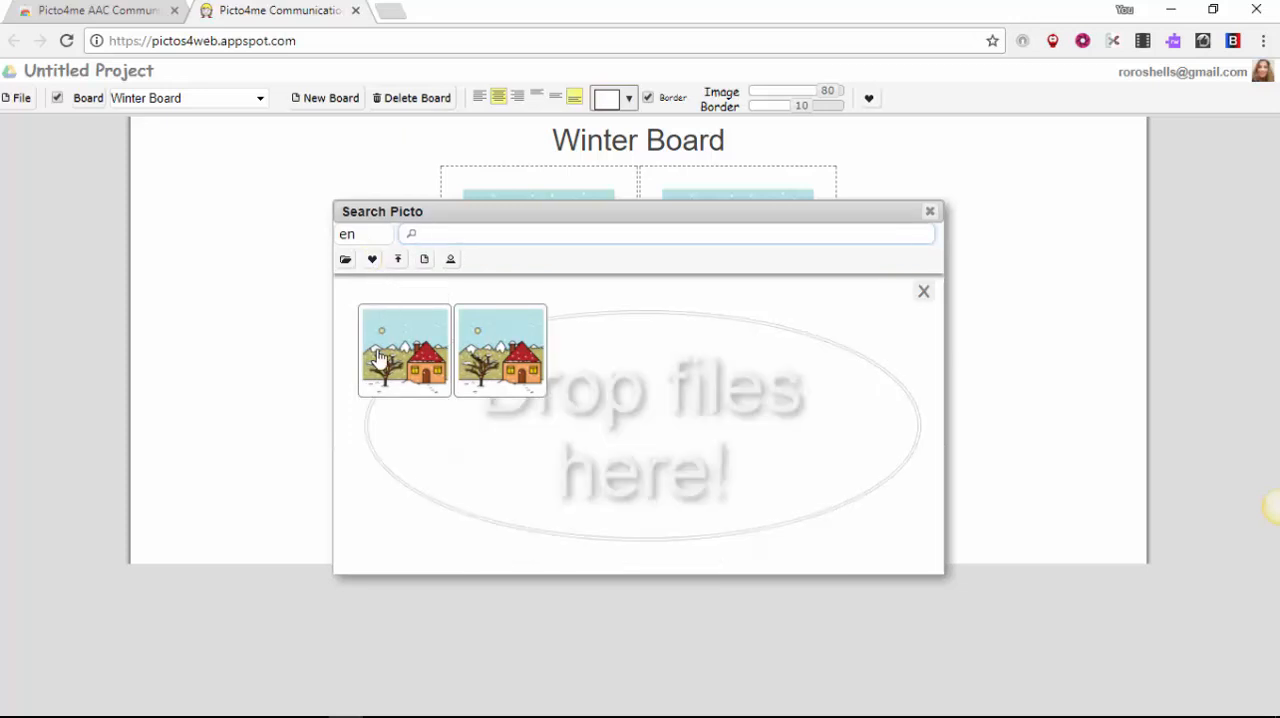
mouse_move(558, 367)
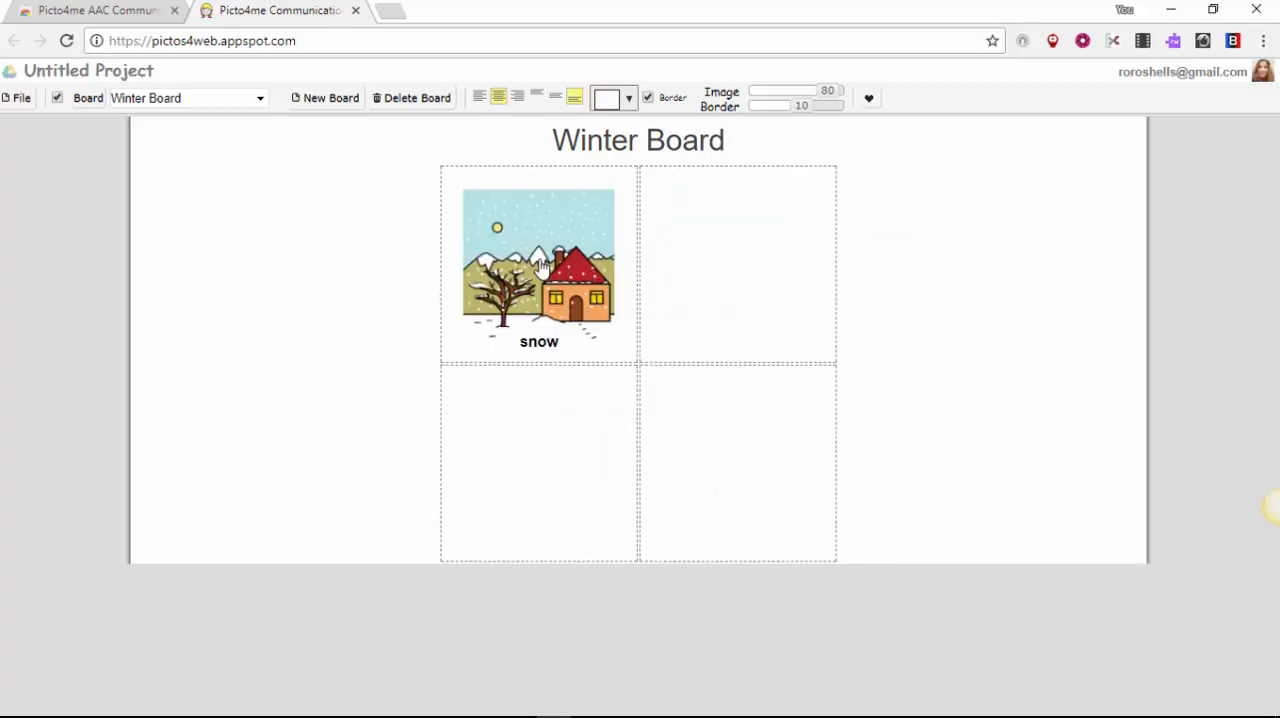
Step: Give the snow pictogram the description "snow falls in winter" and play it aloud
click(541, 268)
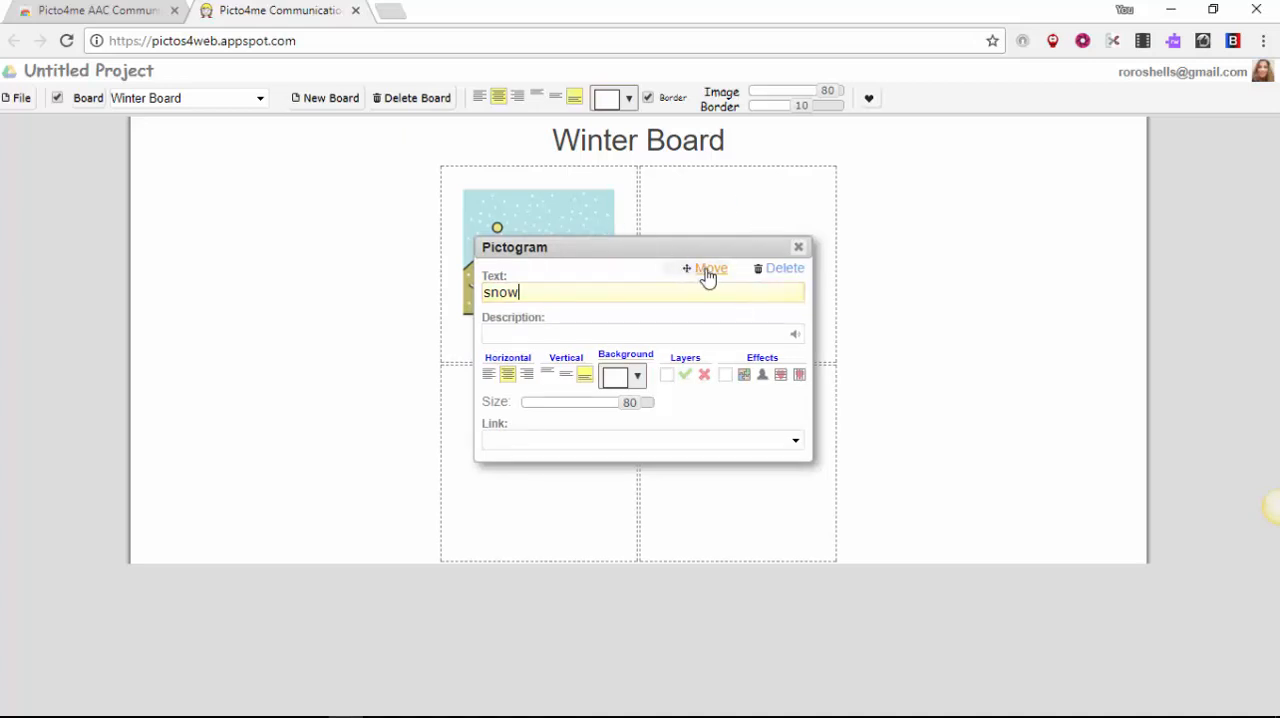
click(536, 338)
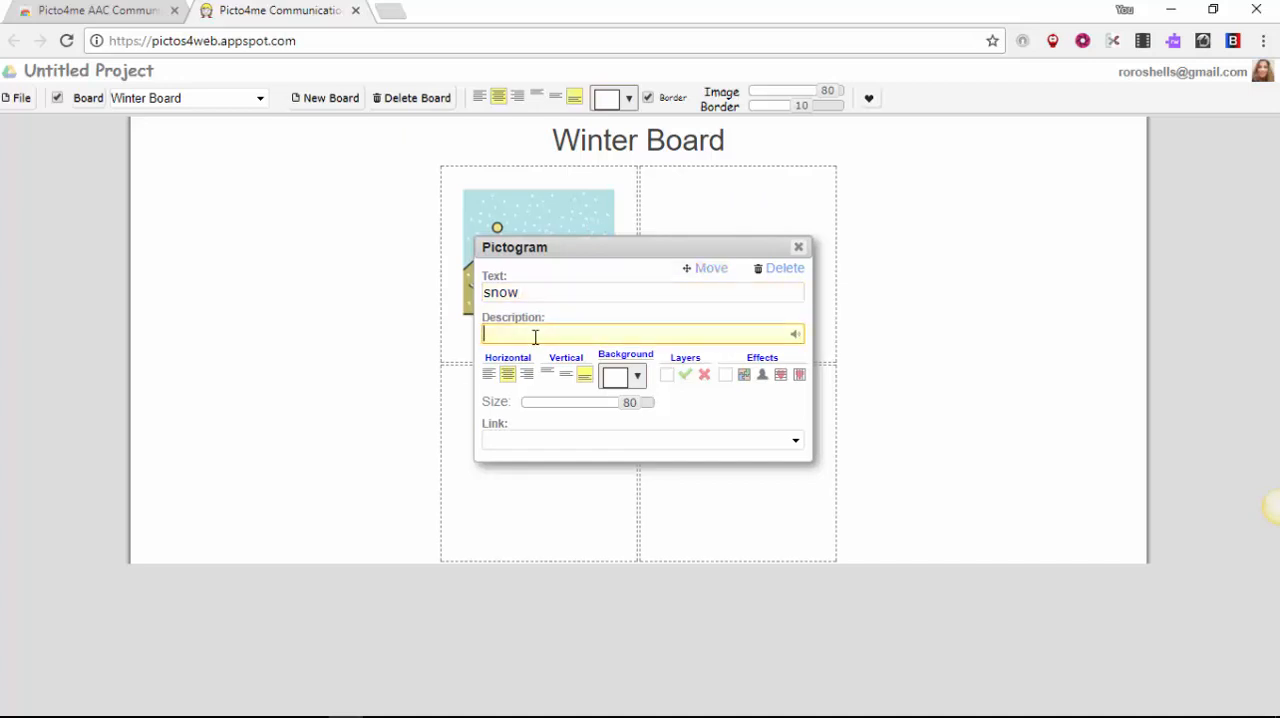
text(snow falls in winter)
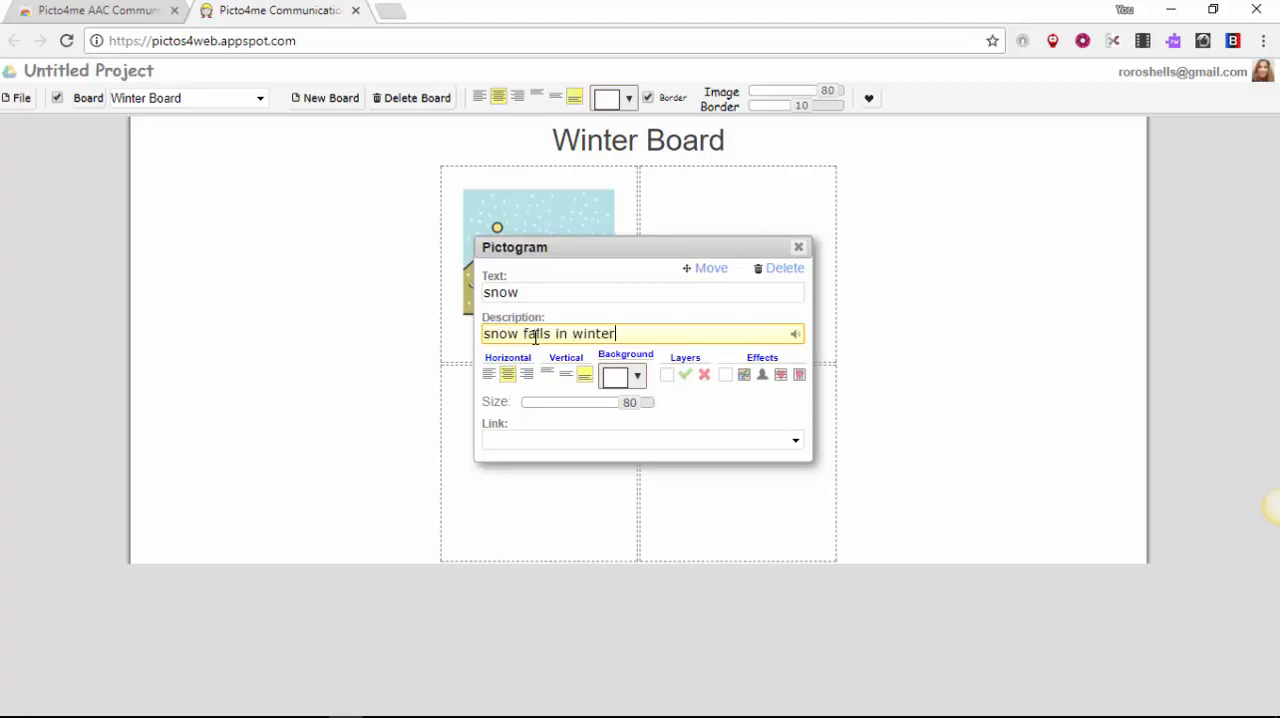
click(794, 334)
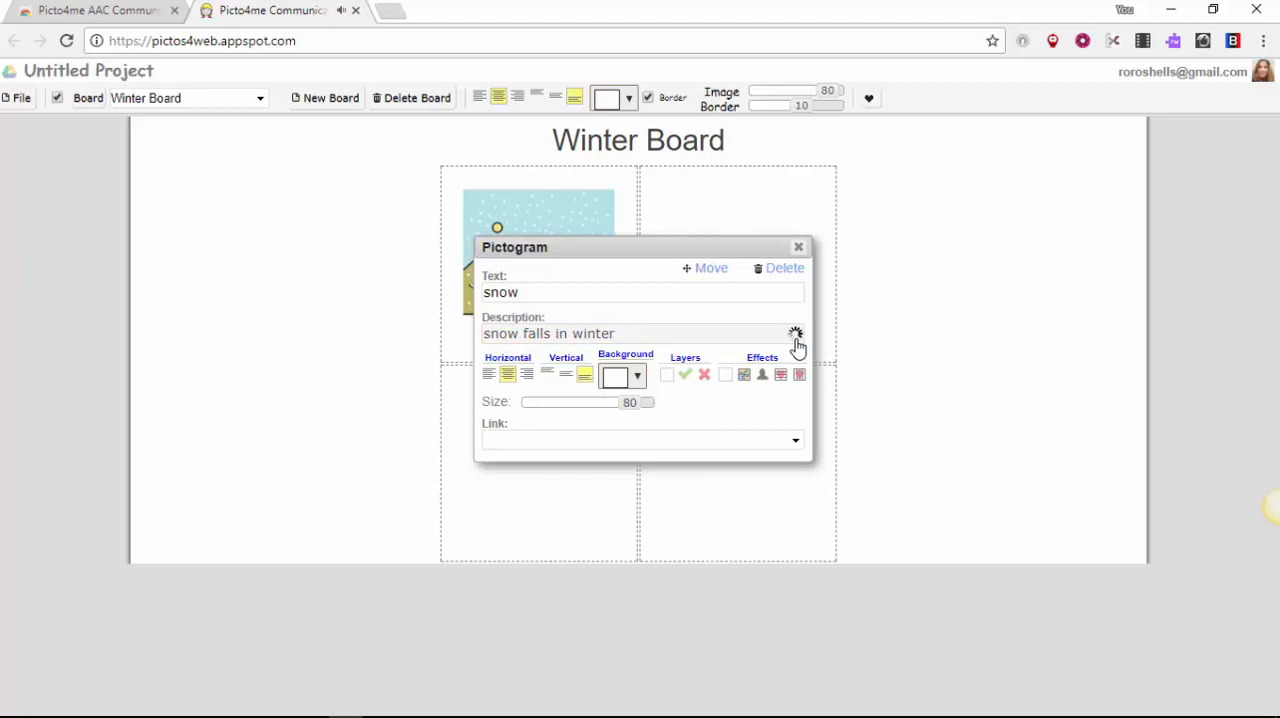
Step: Set the snow pictogram's background colour to medium blue
click(638, 377)
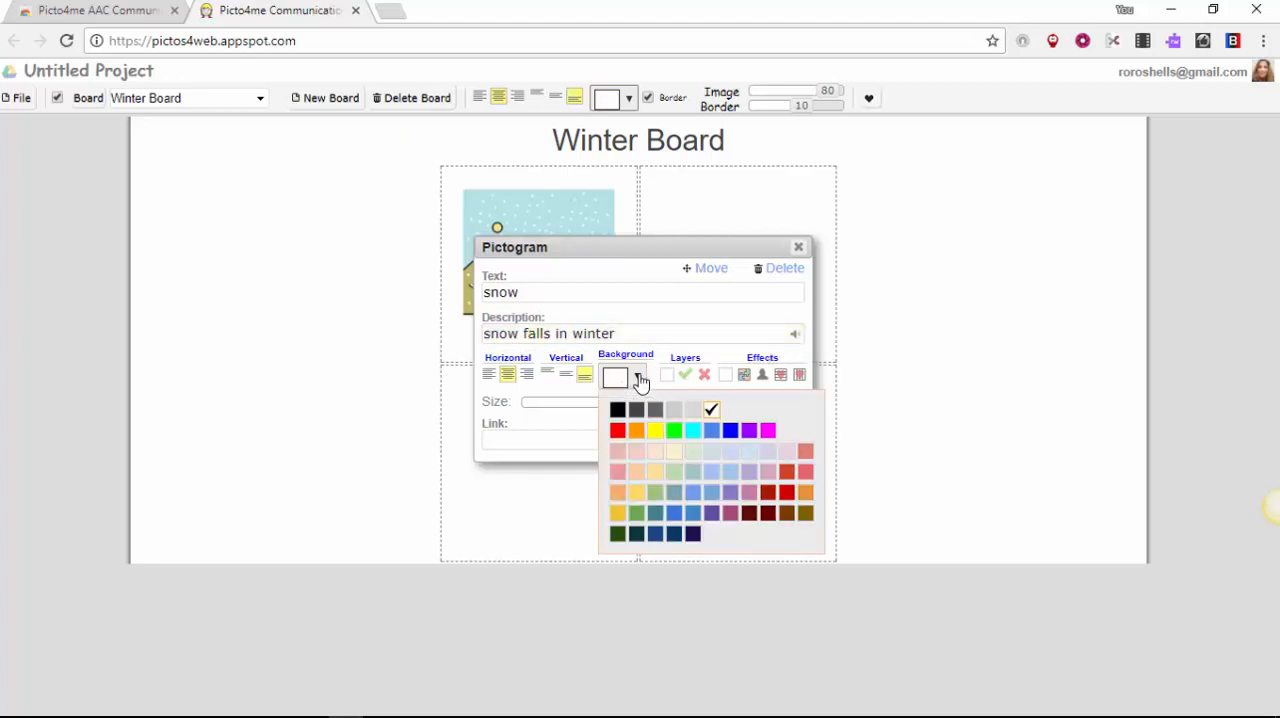
click(712, 431)
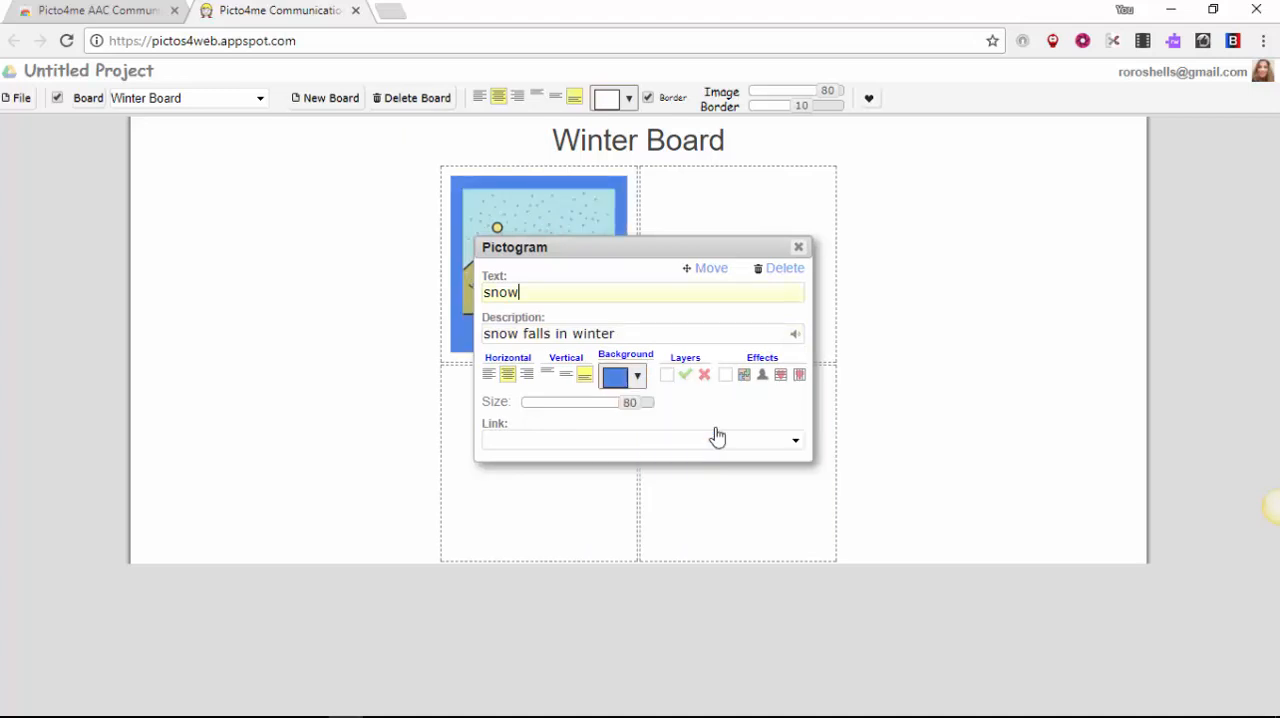
Step: Try the green check mark and red cross layers over the snow pictogram and clear them
click(685, 378)
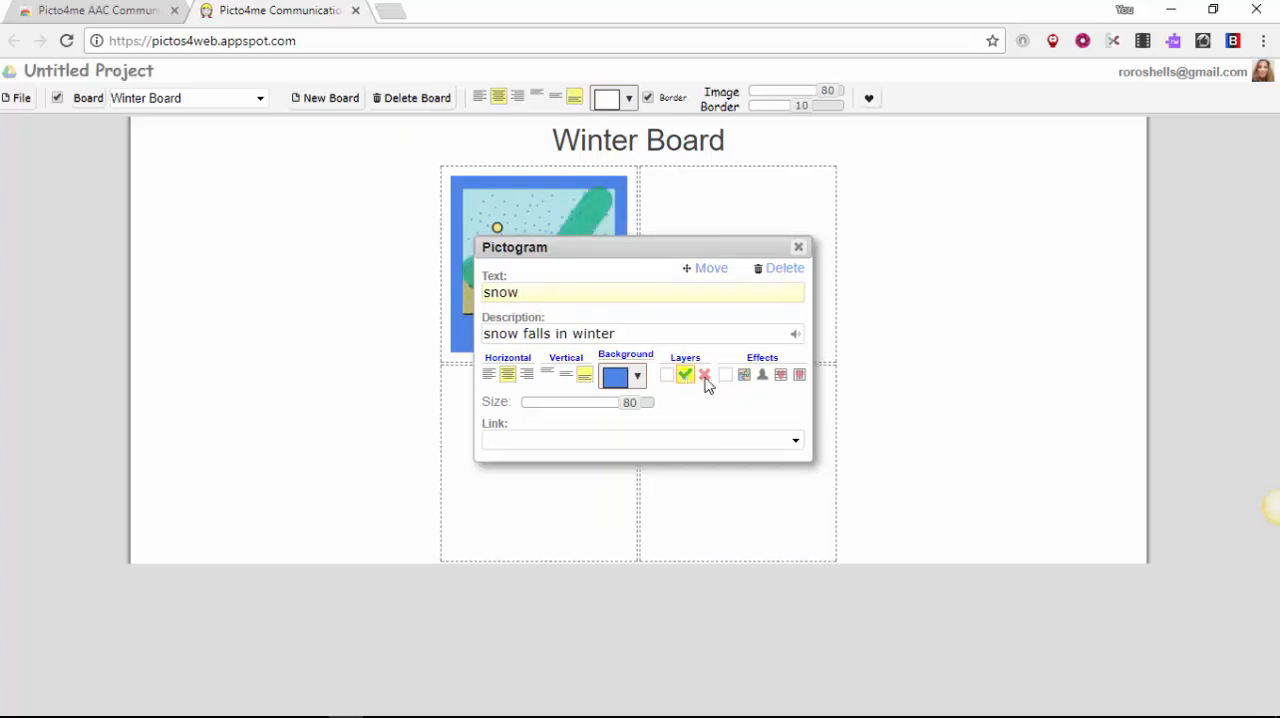
click(704, 377)
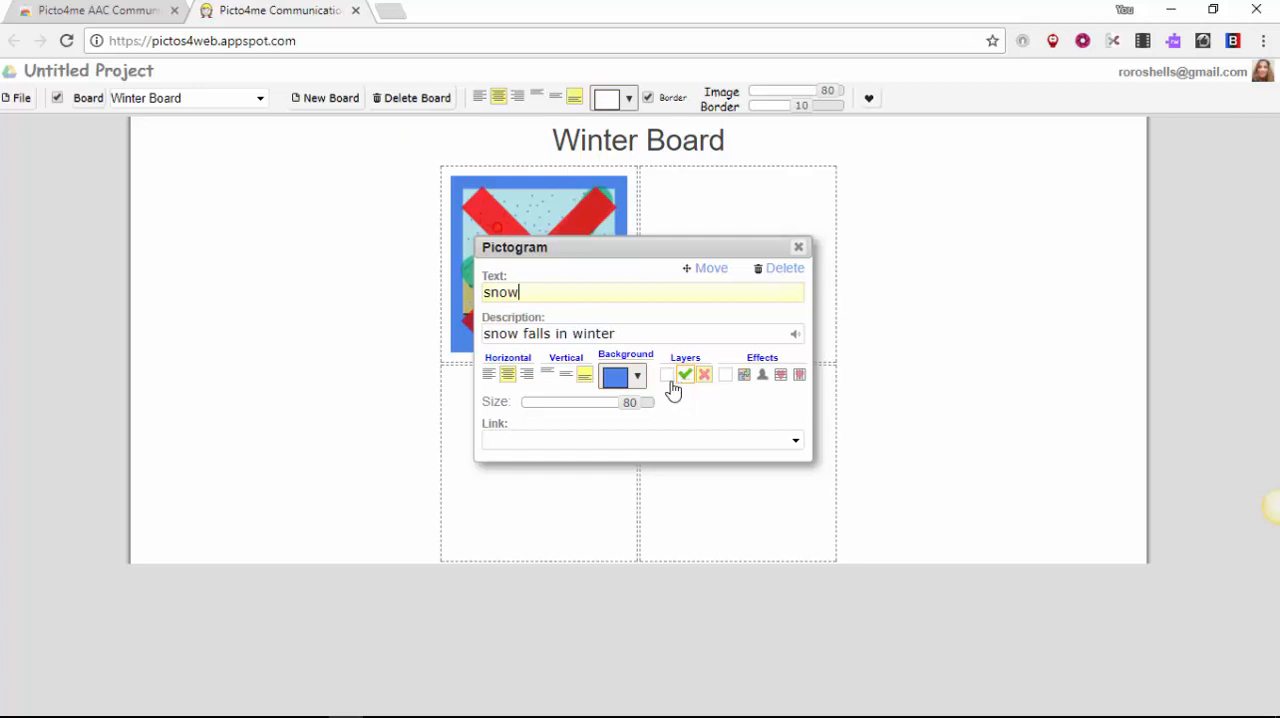
click(685, 381)
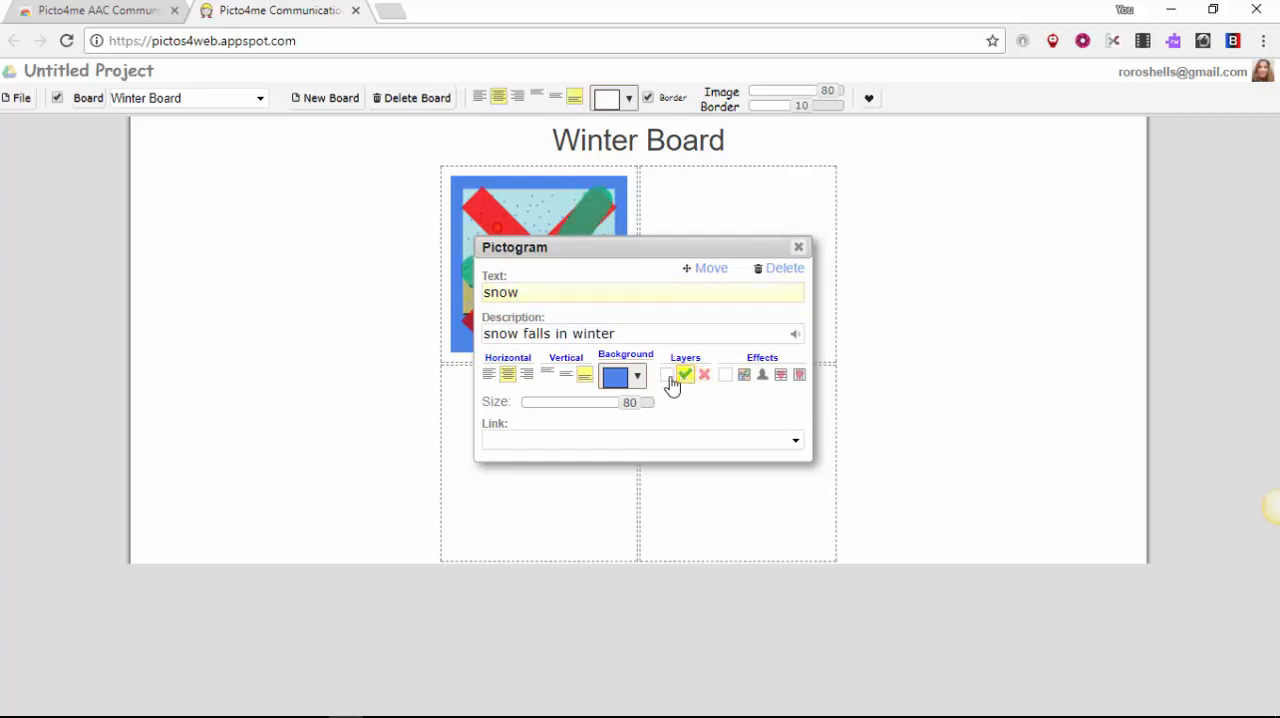
click(665, 379)
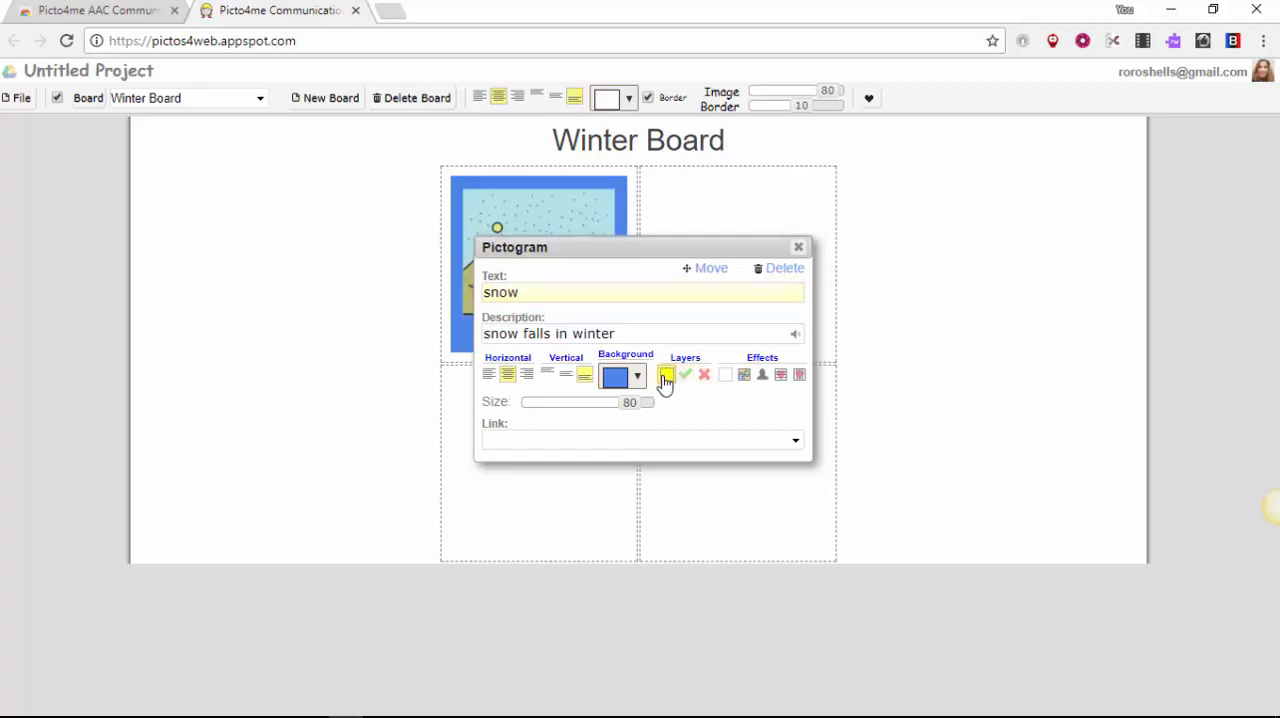
Step: Set the snow pictogram's size to 86 and close its settings
click(742, 374)
mouse_move(634, 406)
mouse_down()
mouse_move(551, 409)
mouse_move(654, 420)
mouse_move(640, 422)
mouse_up()
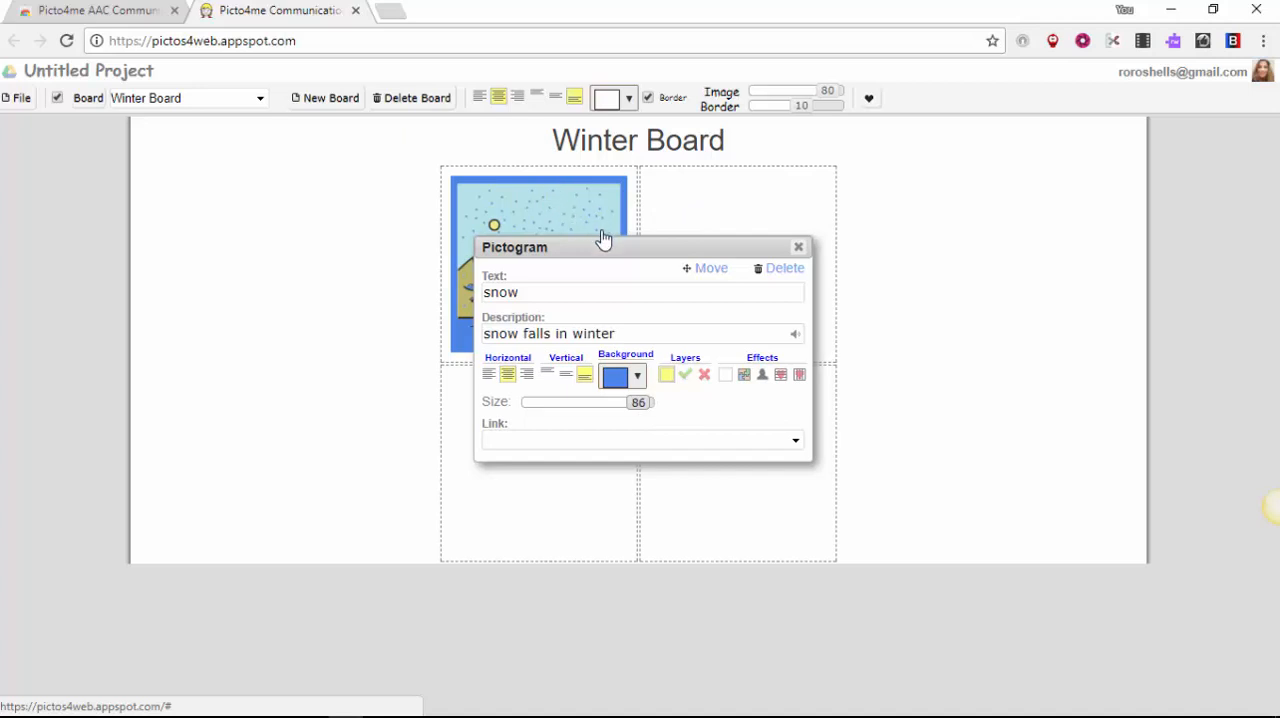
click(371, 290)
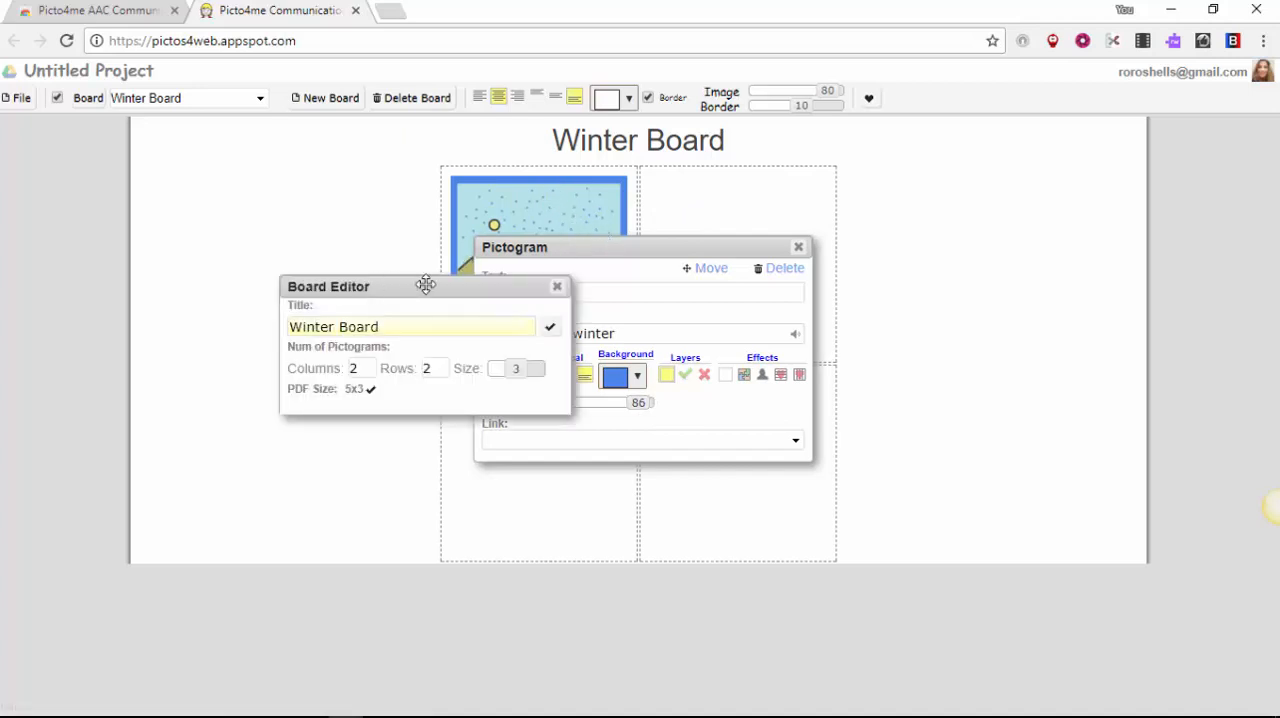
click(557, 287)
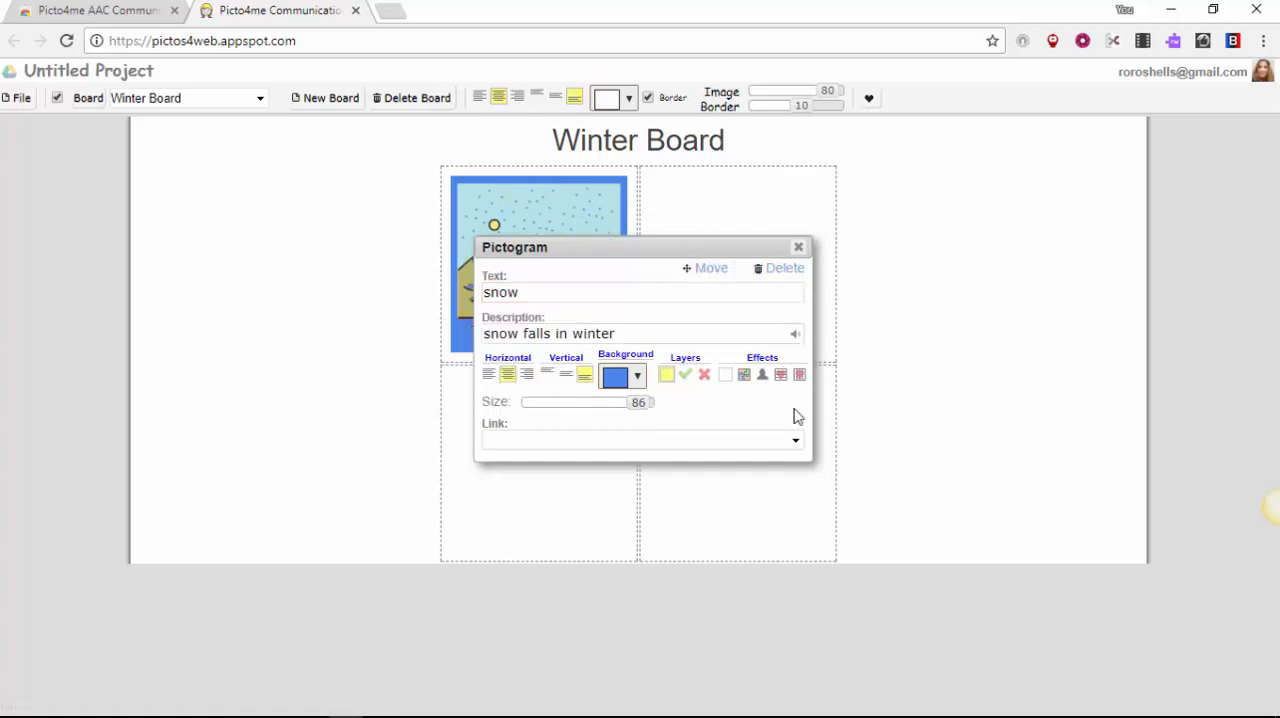
click(557, 213)
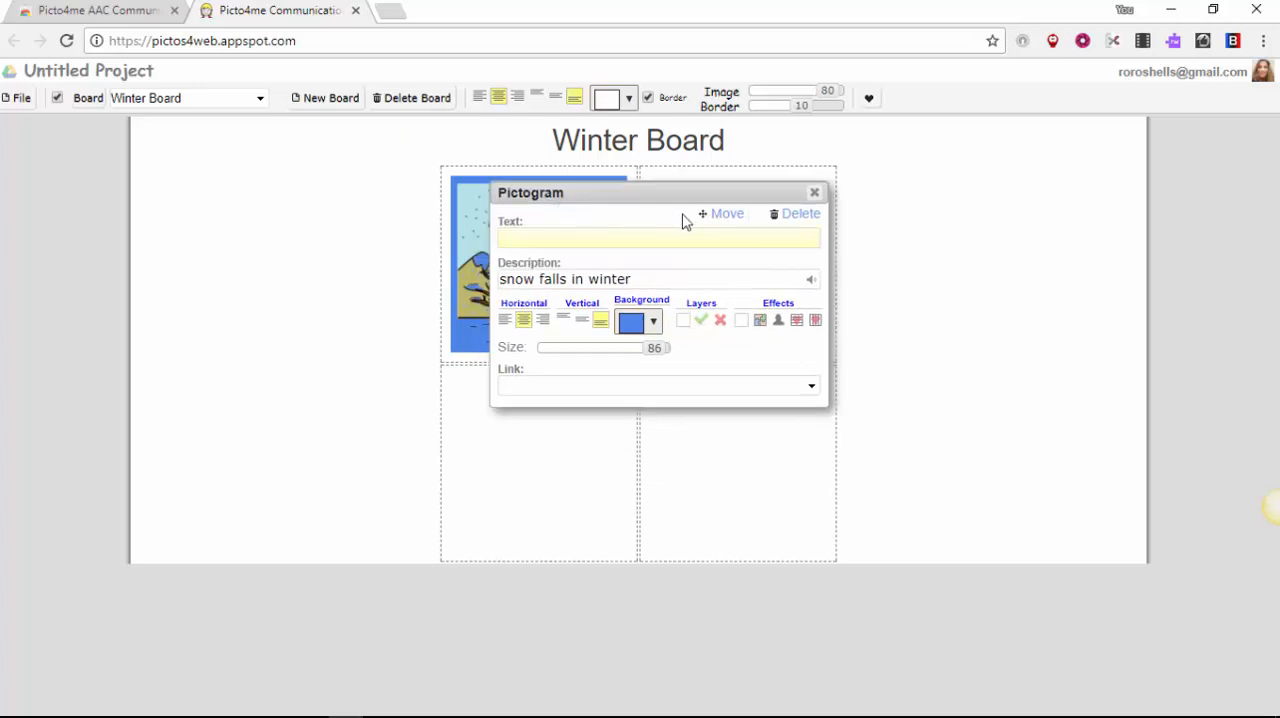
click(814, 192)
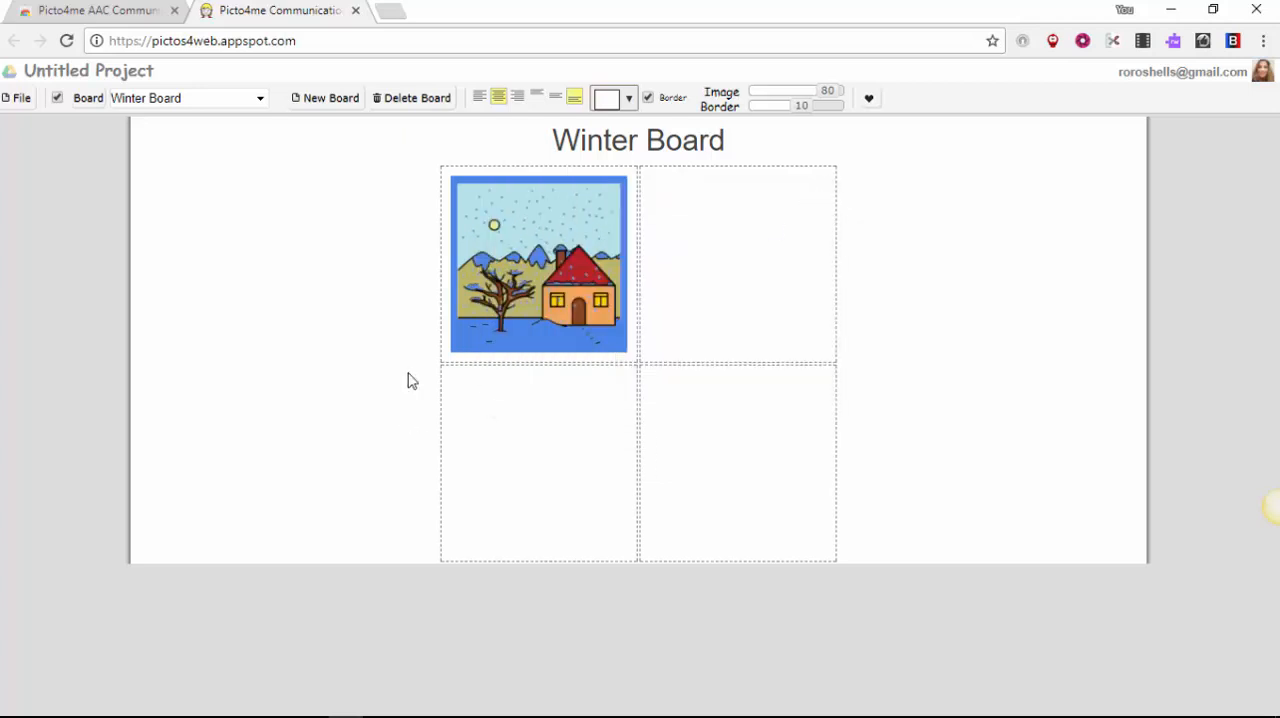
Step: Label the snow pictogram with the text "snow" and close its settings
click(533, 268)
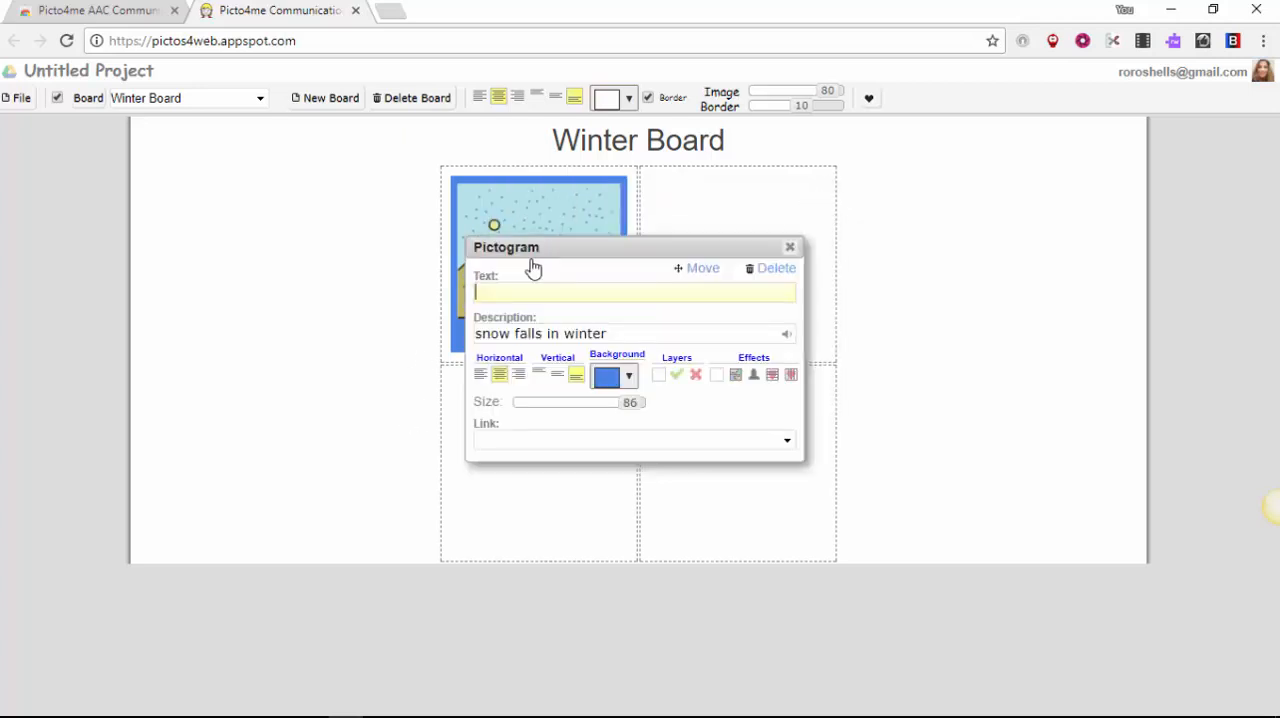
text(snow)
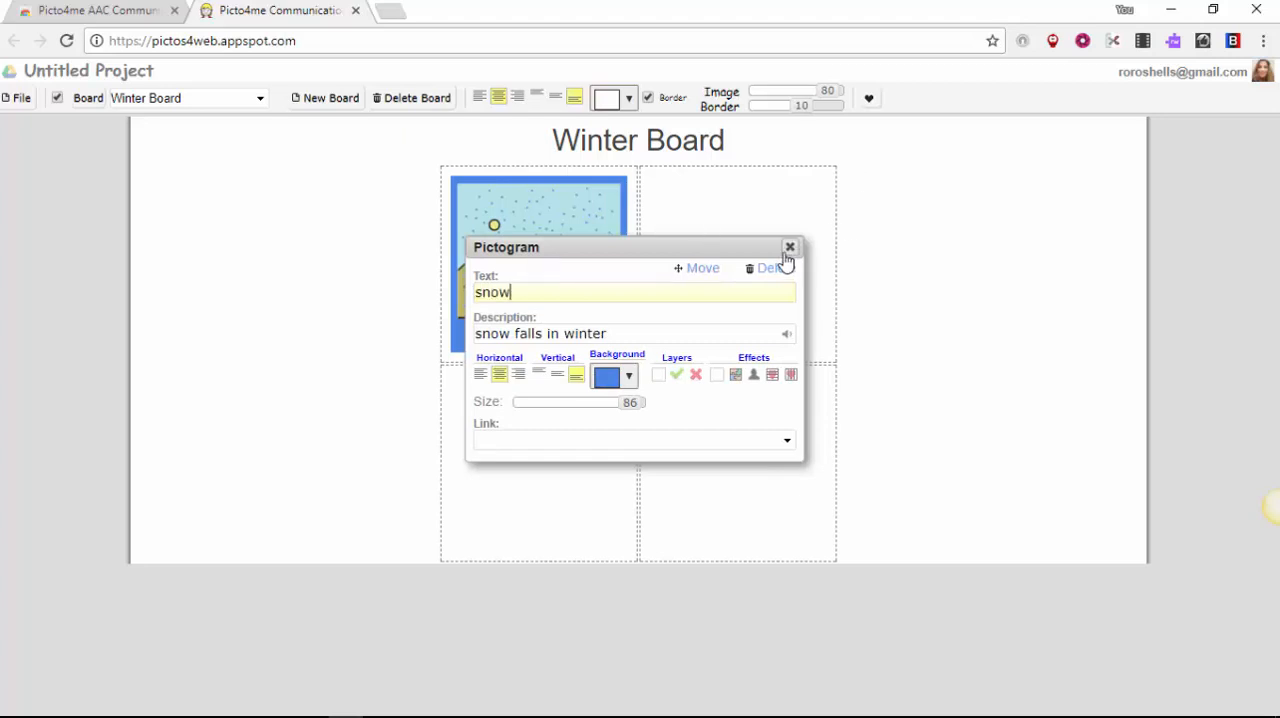
click(789, 248)
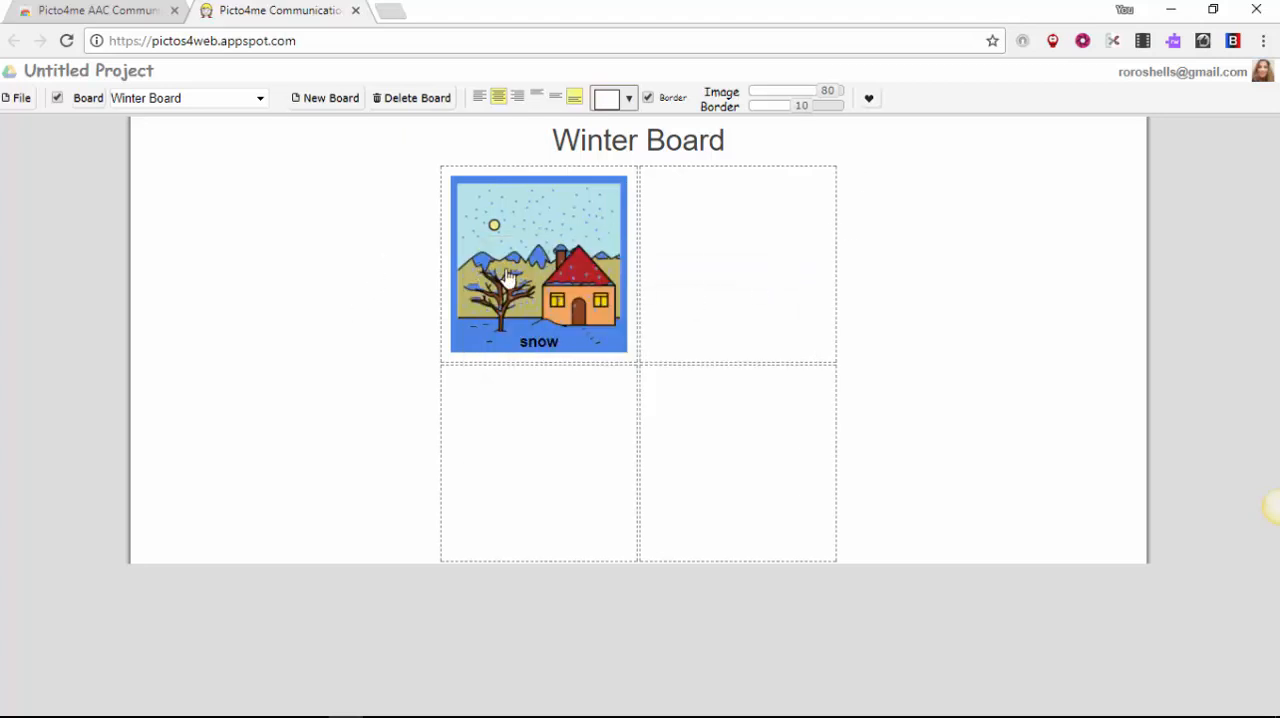
Step: Search the pictogram library for "scarf", add the plain green scarf to the board's upper-right cell and close the search
click(719, 274)
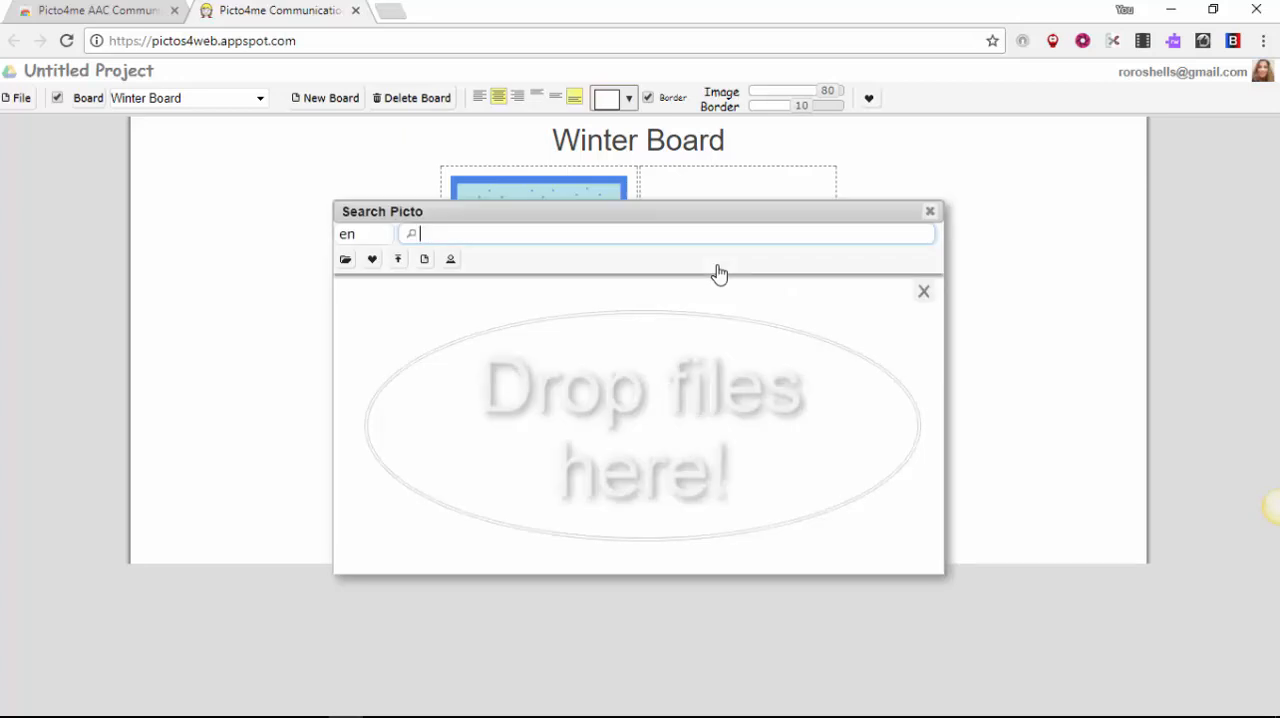
text(hatsnow)
key(BackSpace)
text(carf)
key(Return)
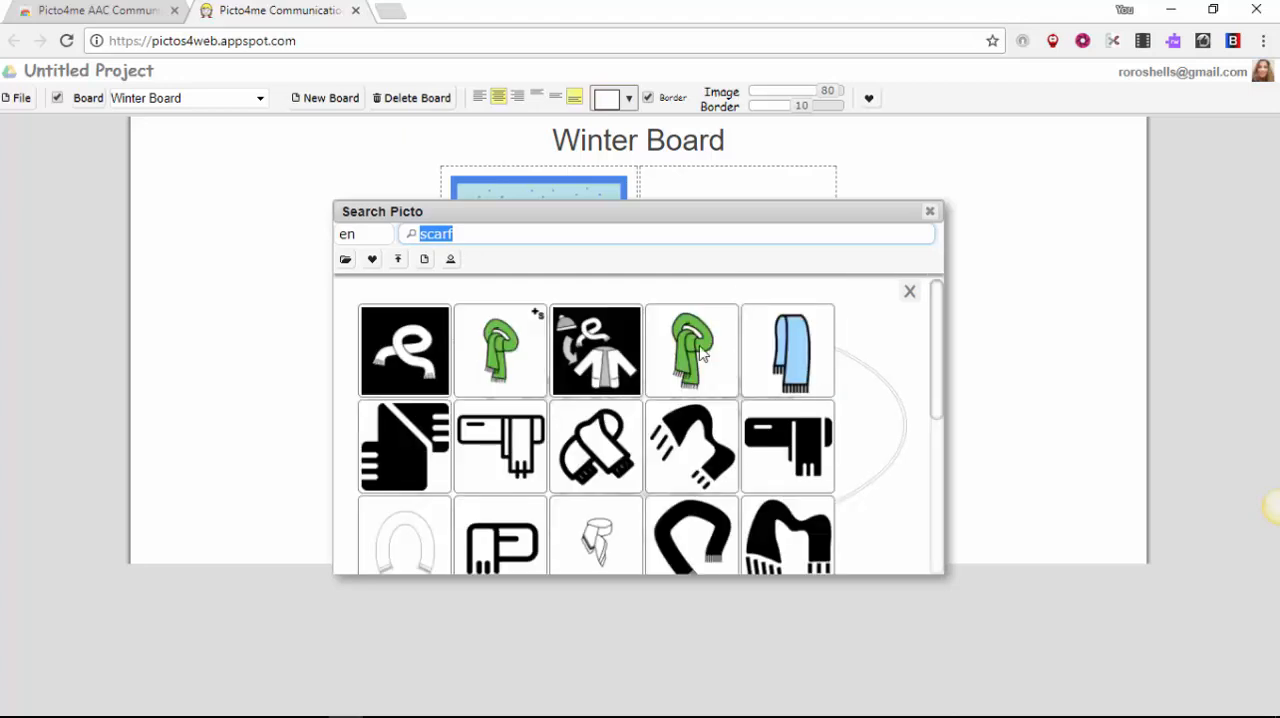
mouse_move(697, 352)
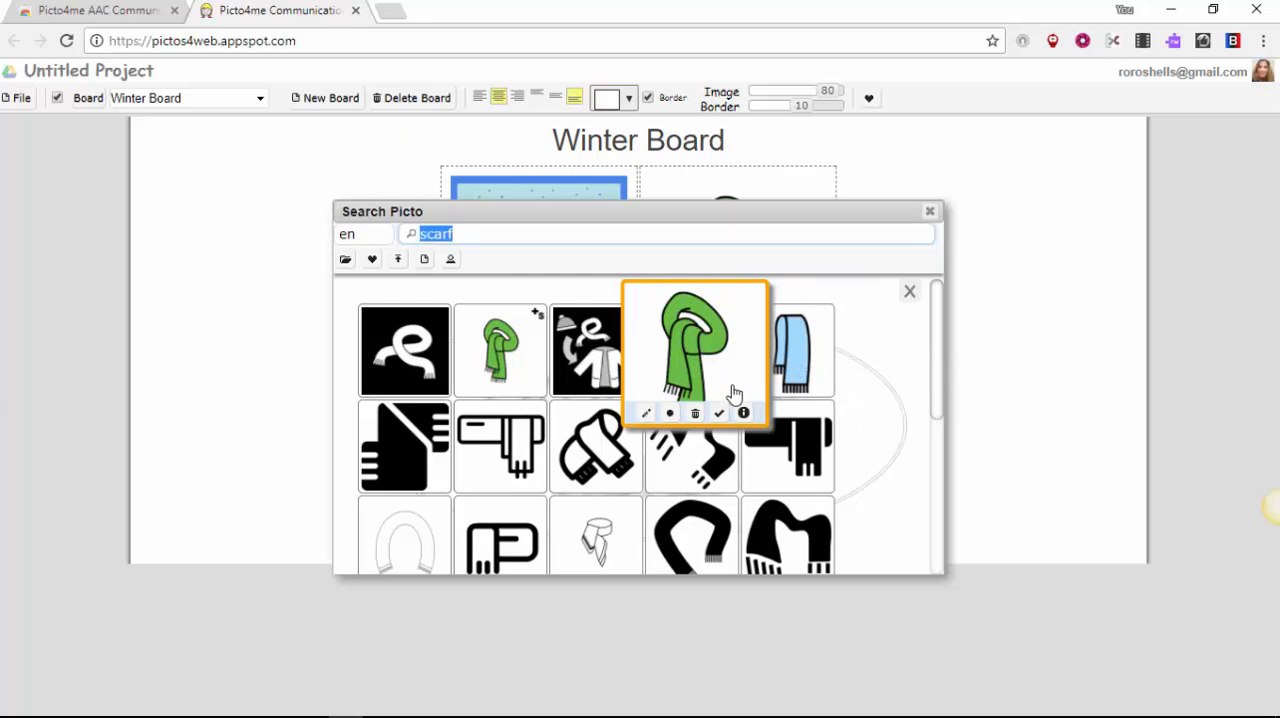
click(910, 292)
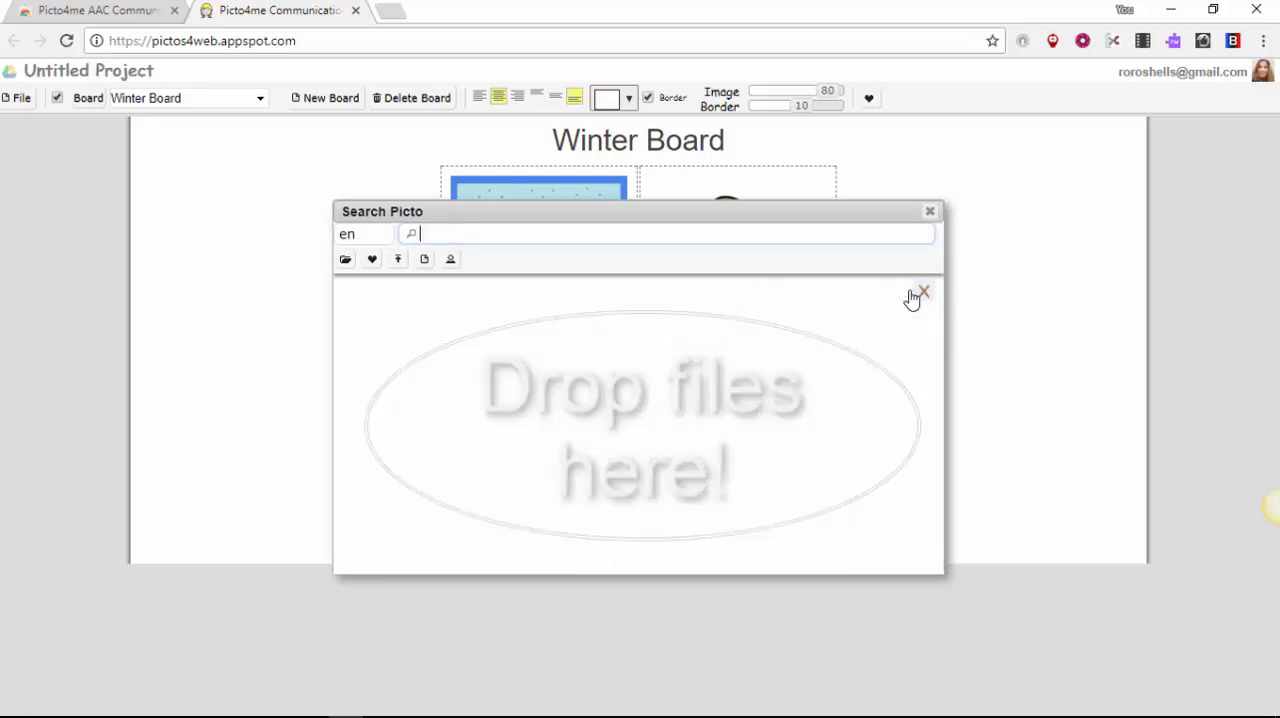
click(930, 211)
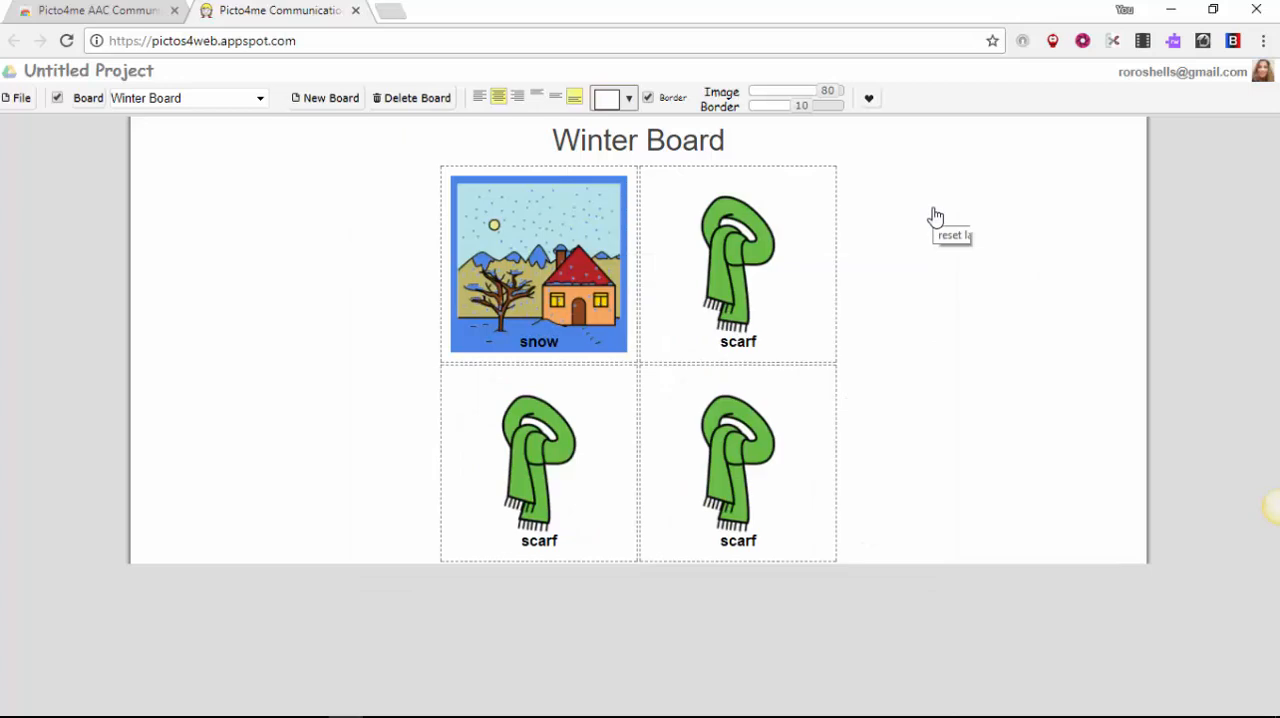
Step: Delete the two extra scarf pictograms from the board's lower row
click(562, 404)
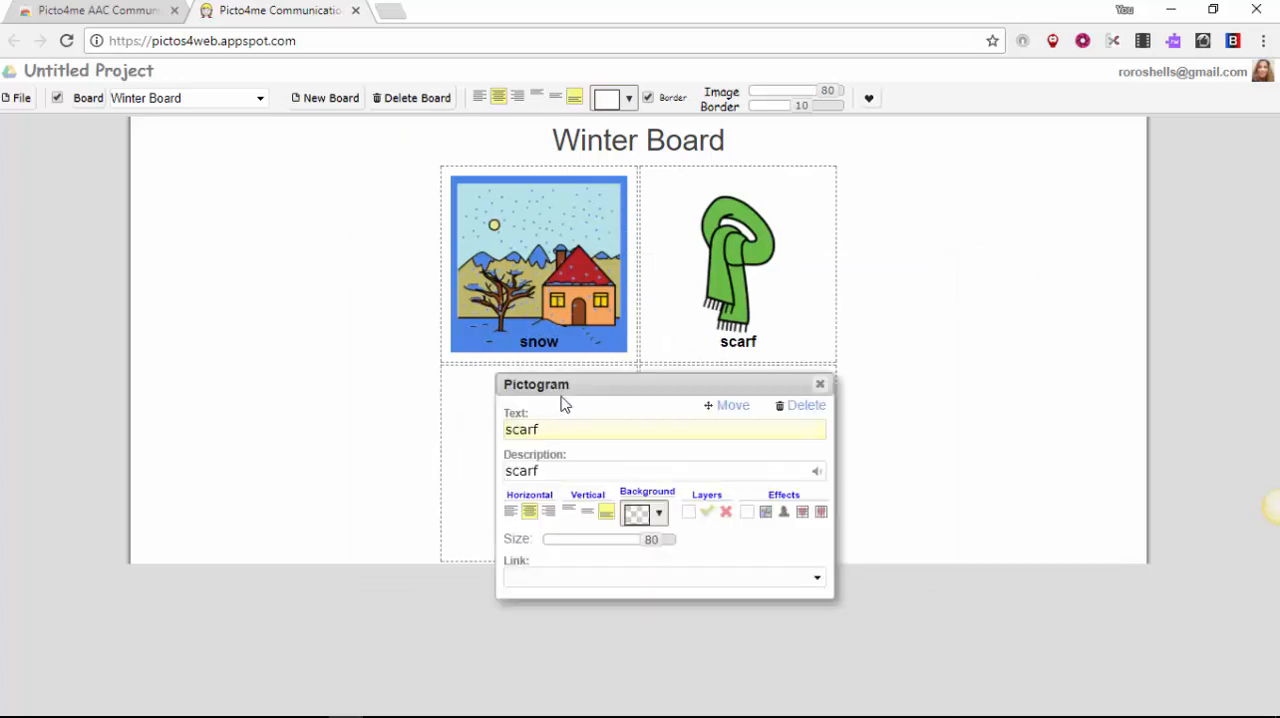
click(803, 405)
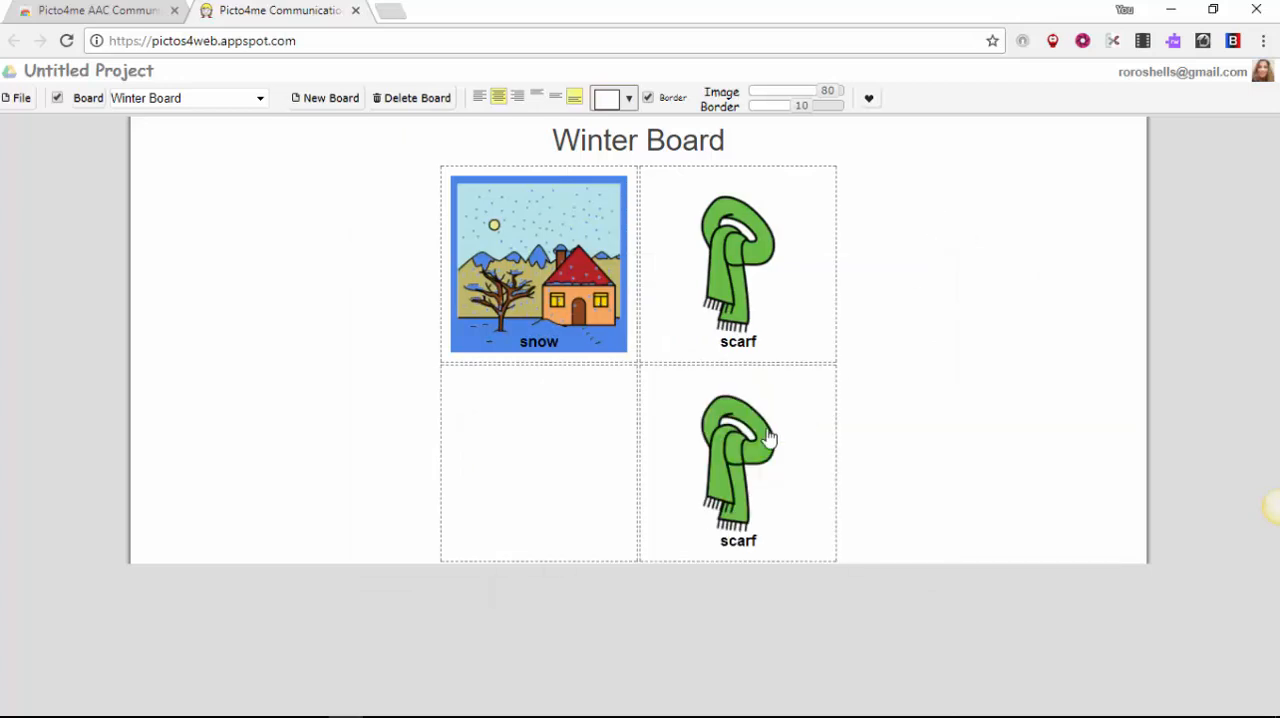
click(756, 440)
click(998, 460)
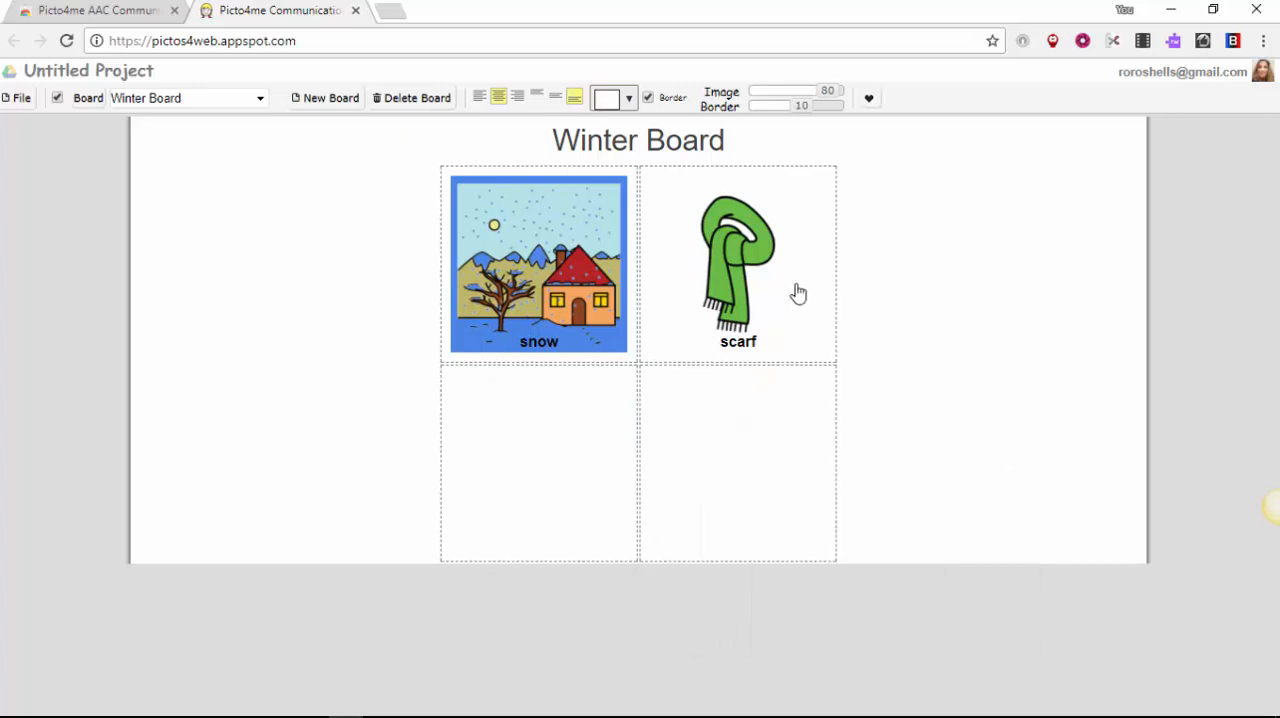
Step: Set the scarf pictogram's background colour to bright yellow
click(700, 248)
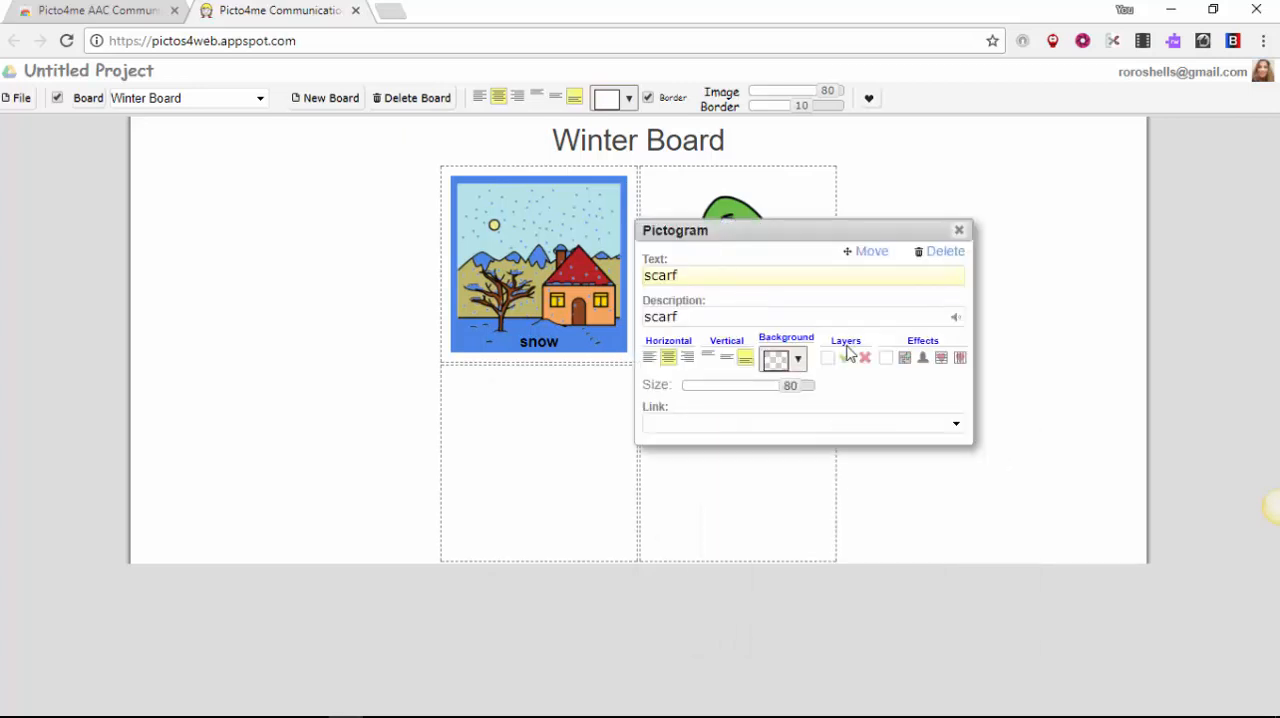
click(800, 362)
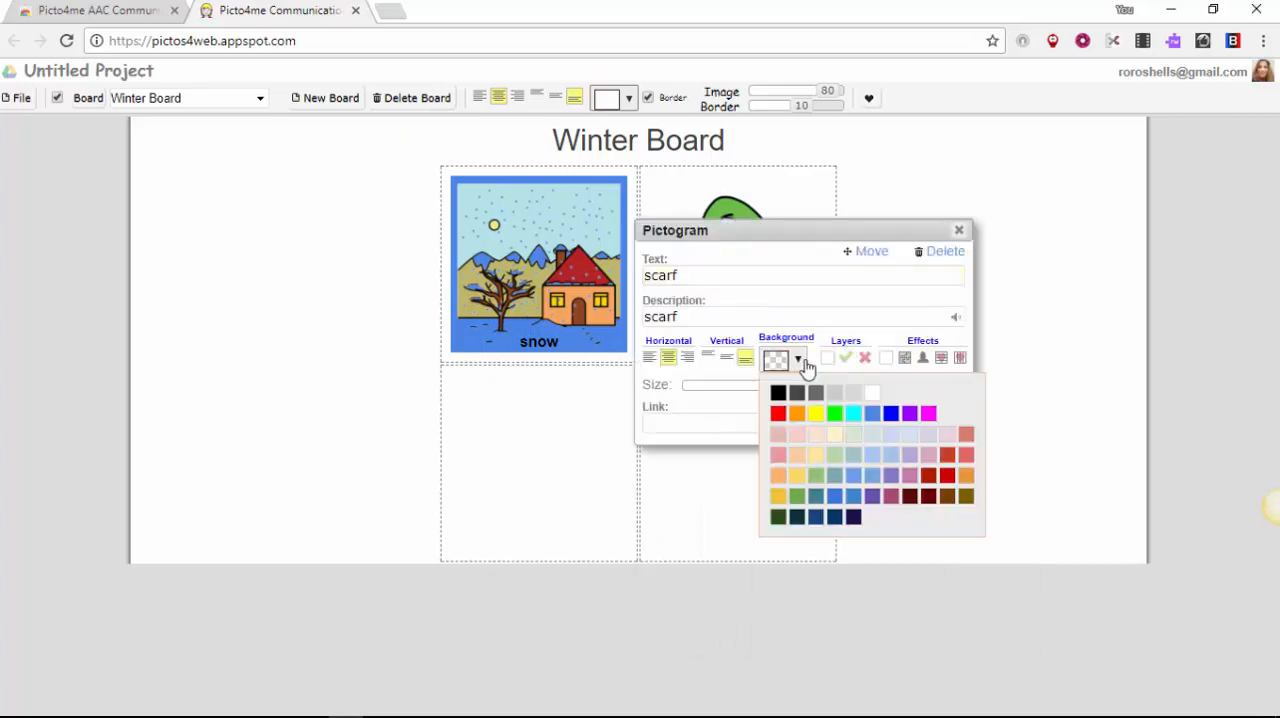
click(873, 414)
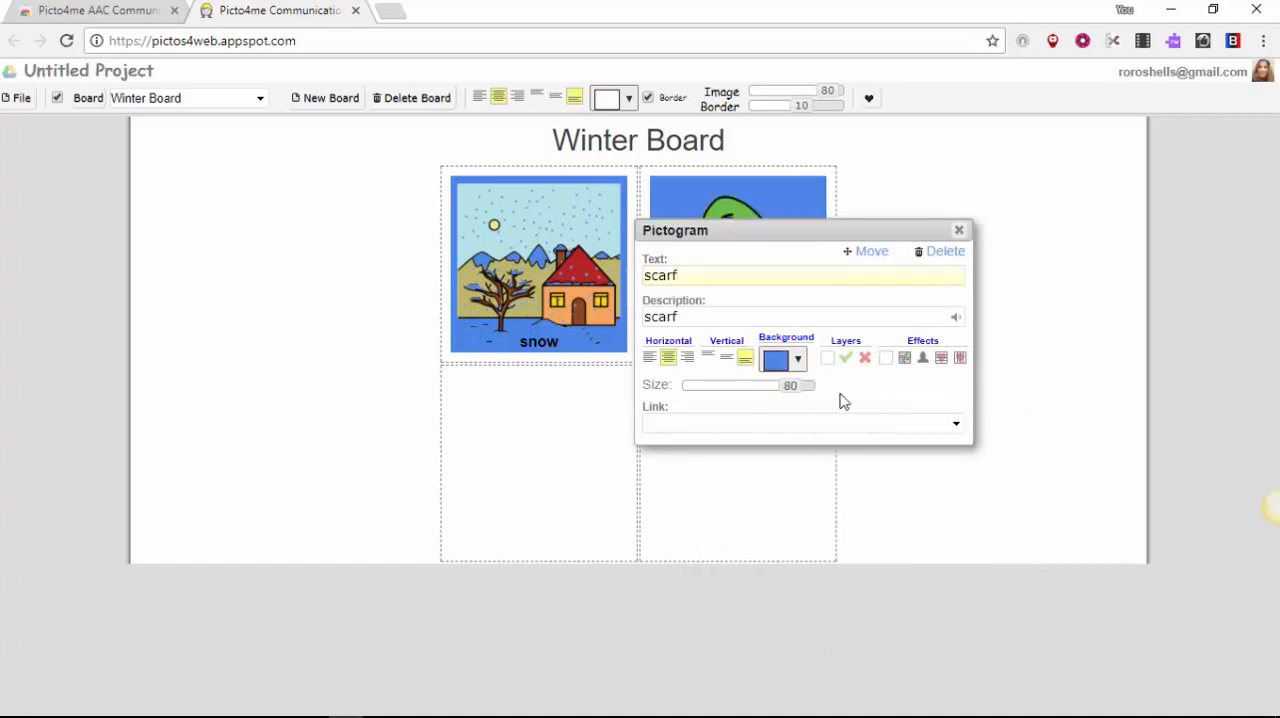
click(798, 362)
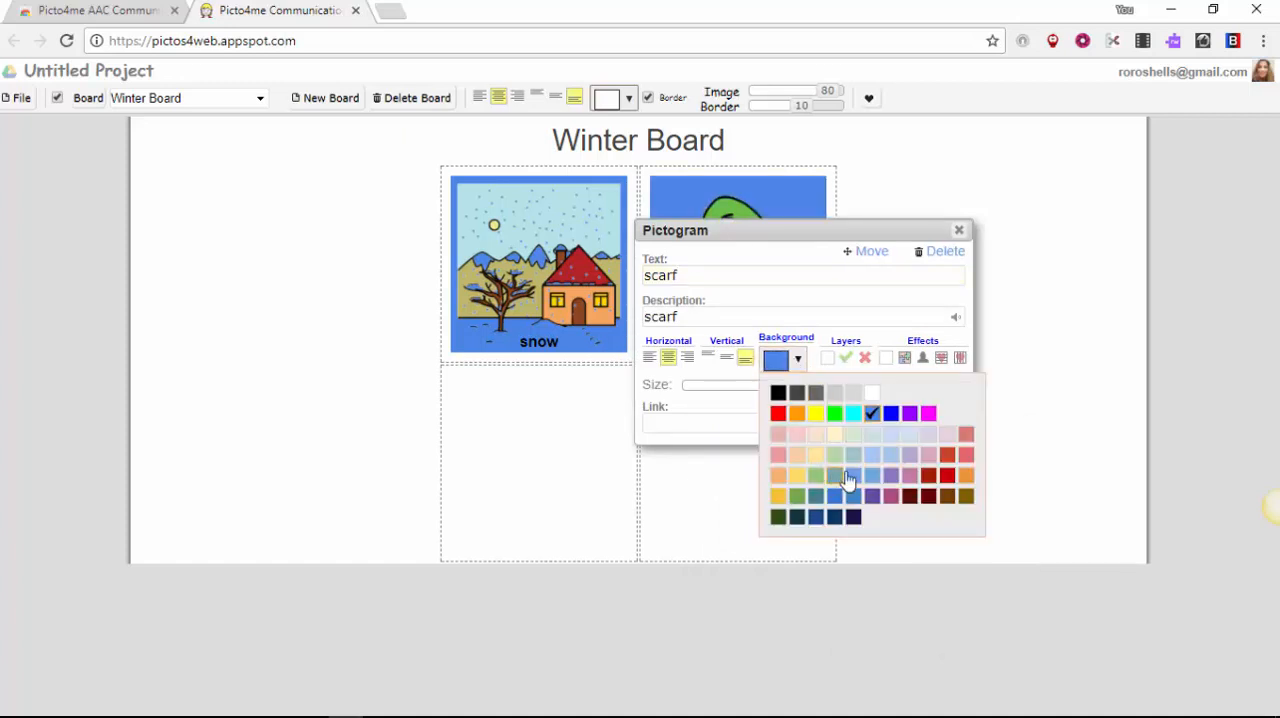
click(815, 418)
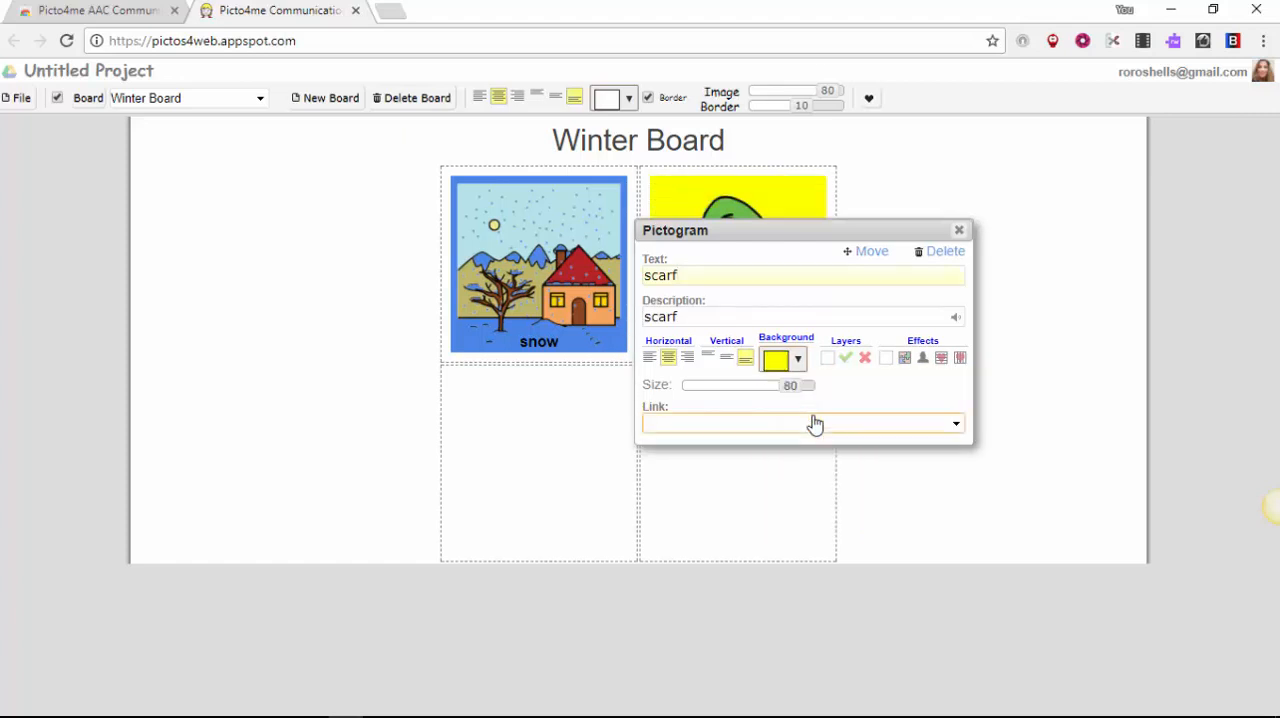
Step: Give the scarf pictogram the description "you wear a scarf when it is cold", play it aloud and close its settings
click(690, 318)
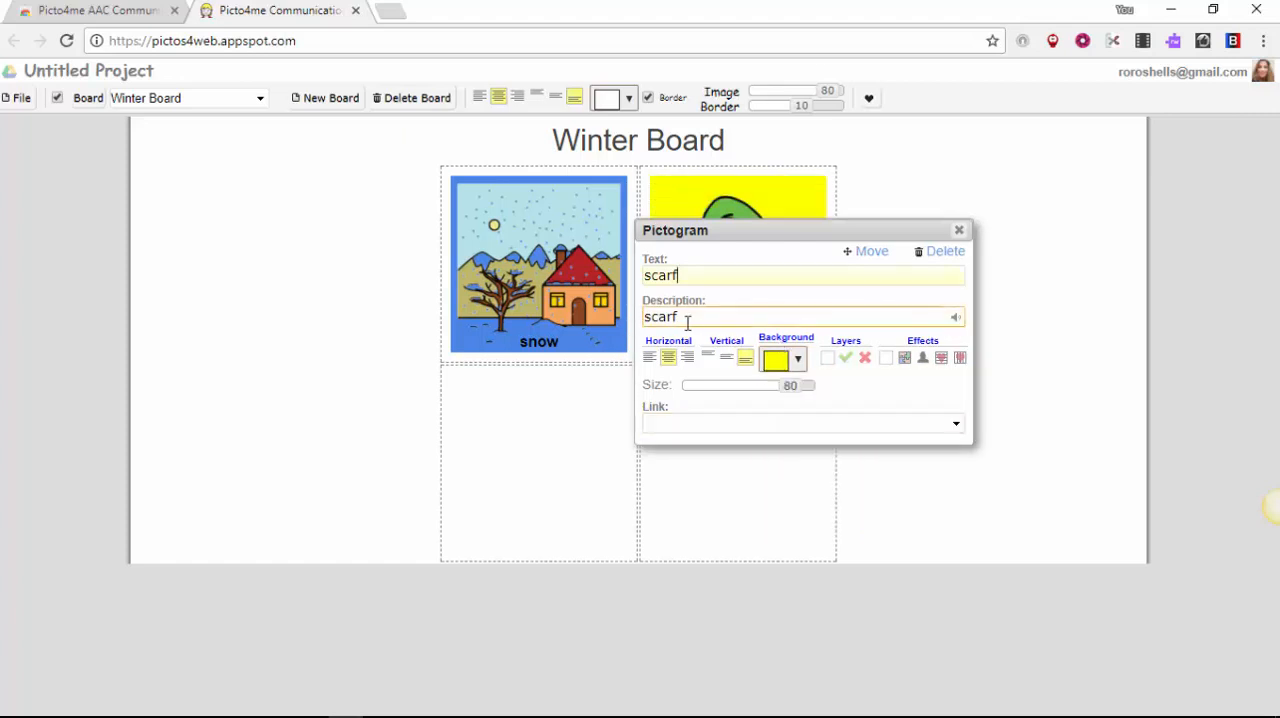
key(BackSpace)
key(BackSpace)
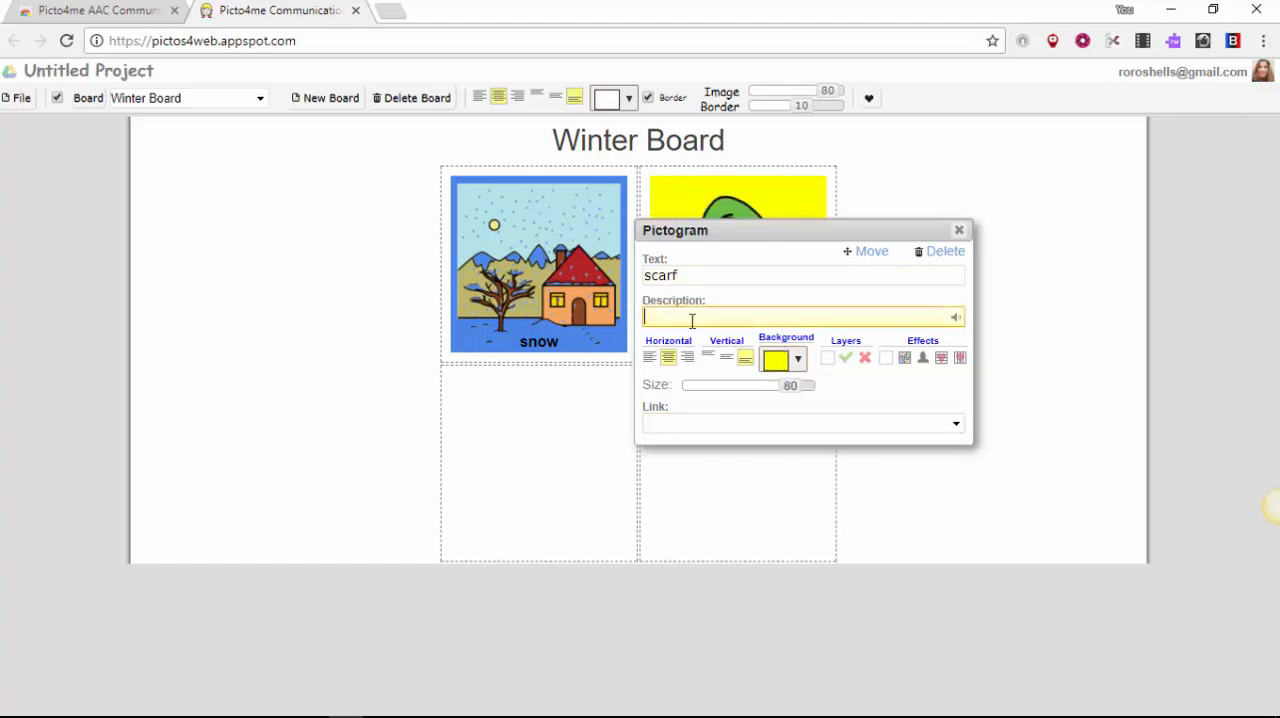
text(you wer)
text(r a sca)
text(rf when it is )
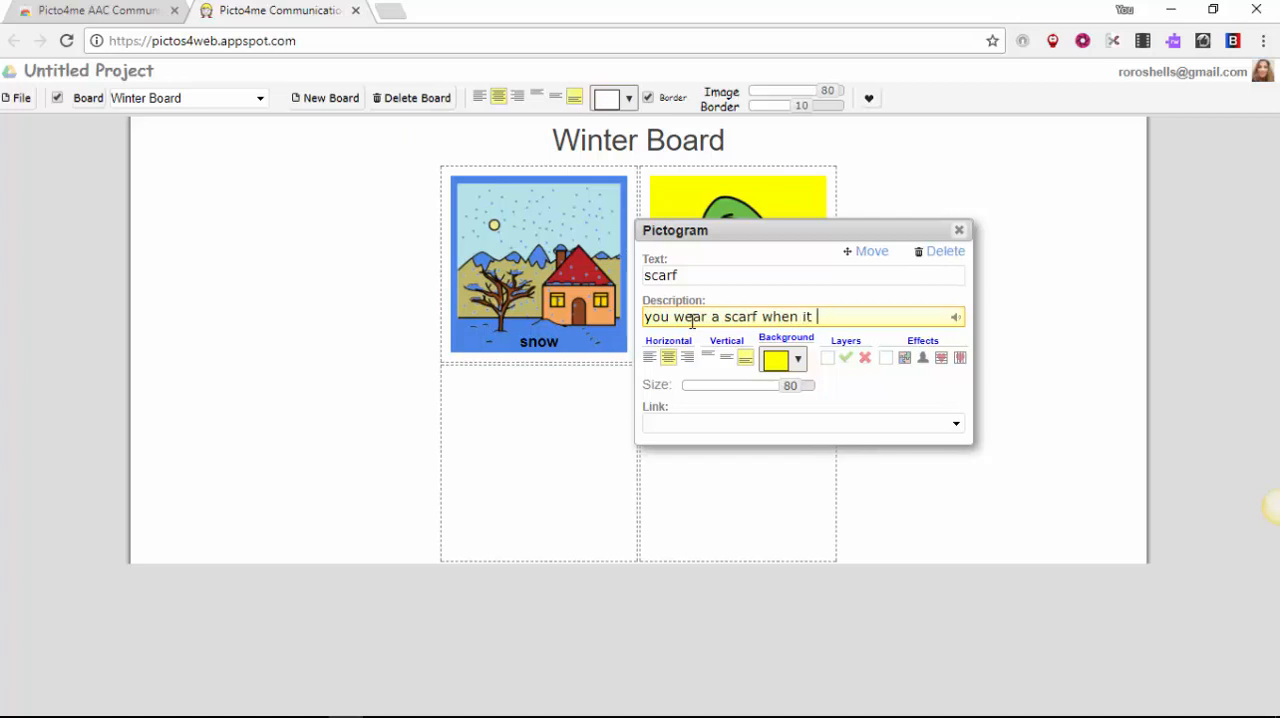
text(cold)
click(958, 324)
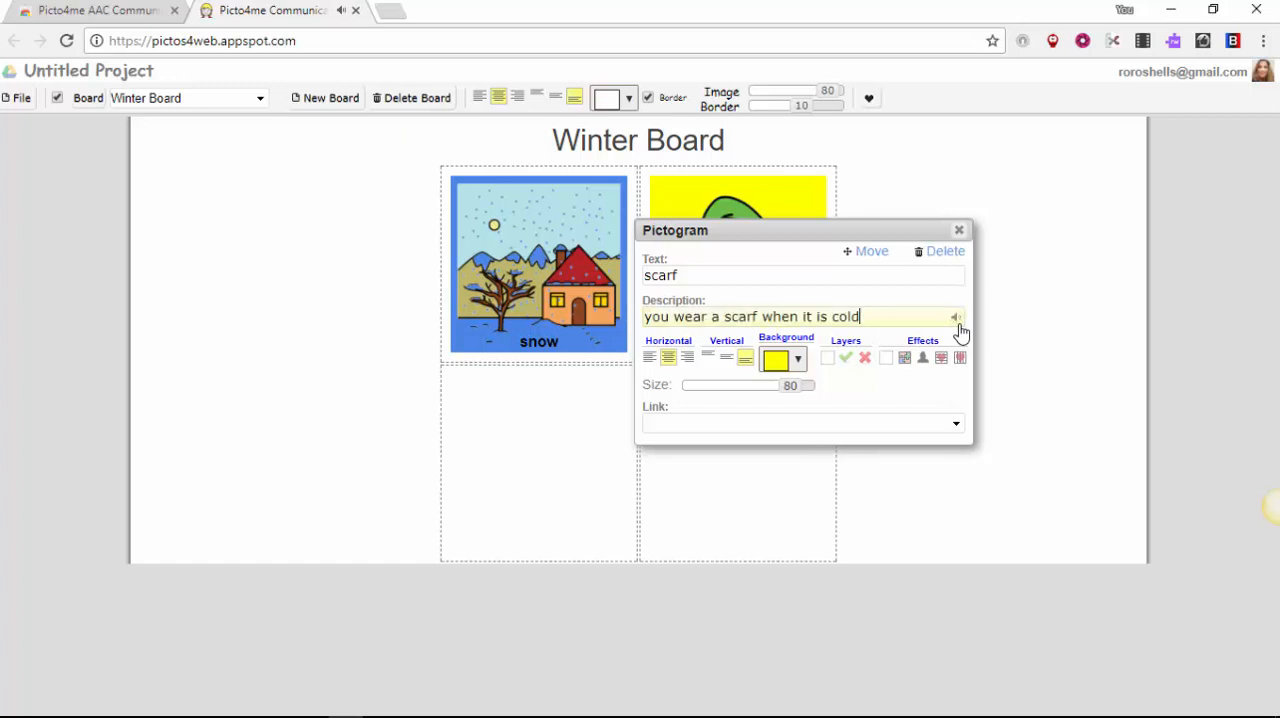
click(959, 230)
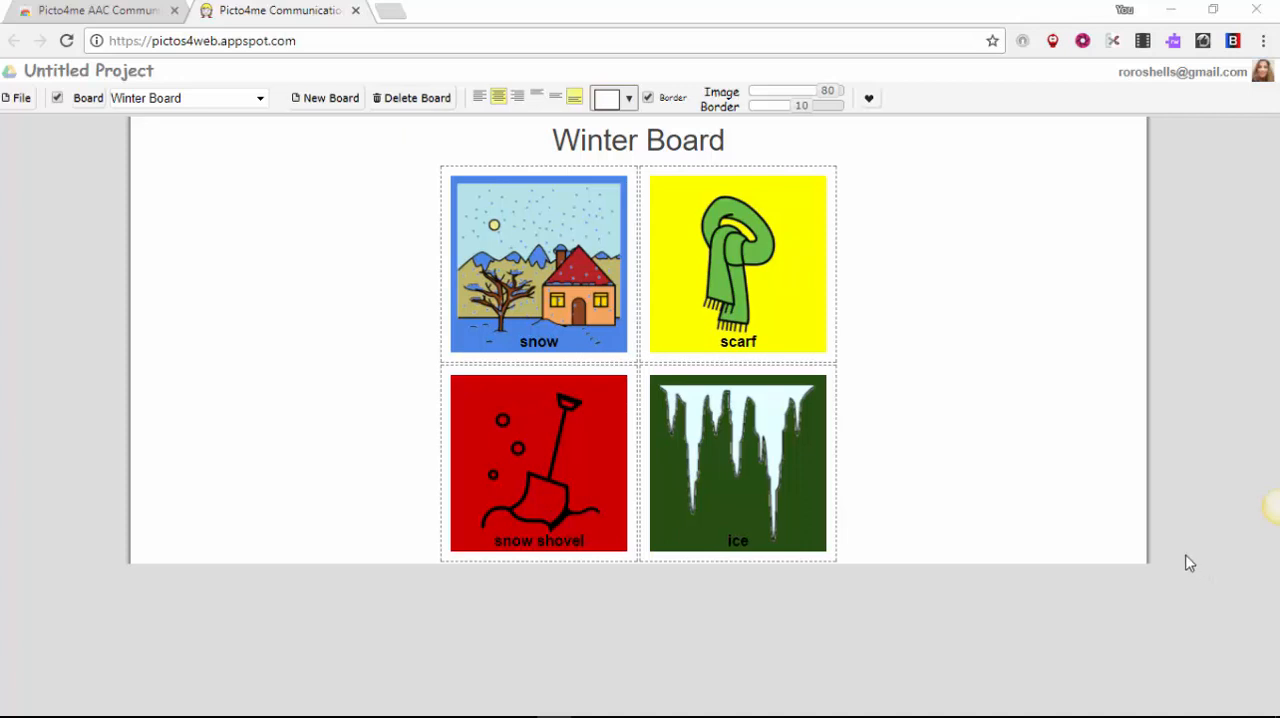
Step: Save the project under the name "Winter Pictoboard"
click(19, 101)
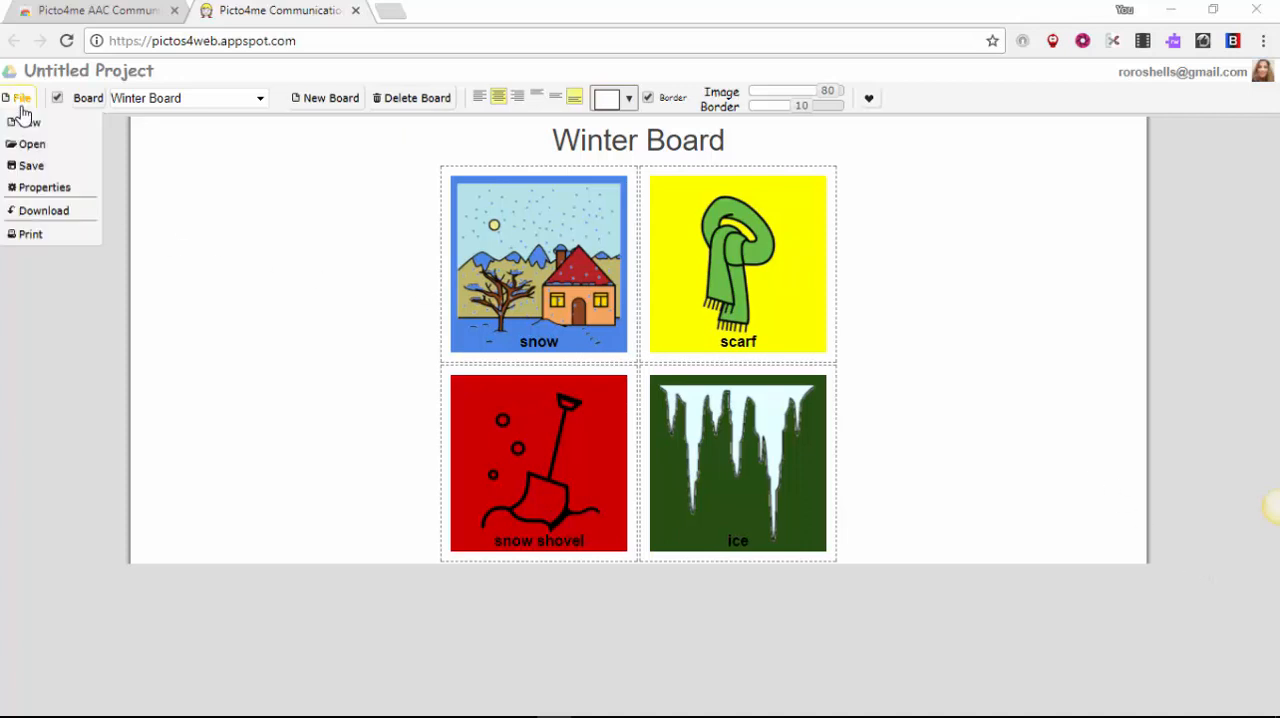
click(32, 166)
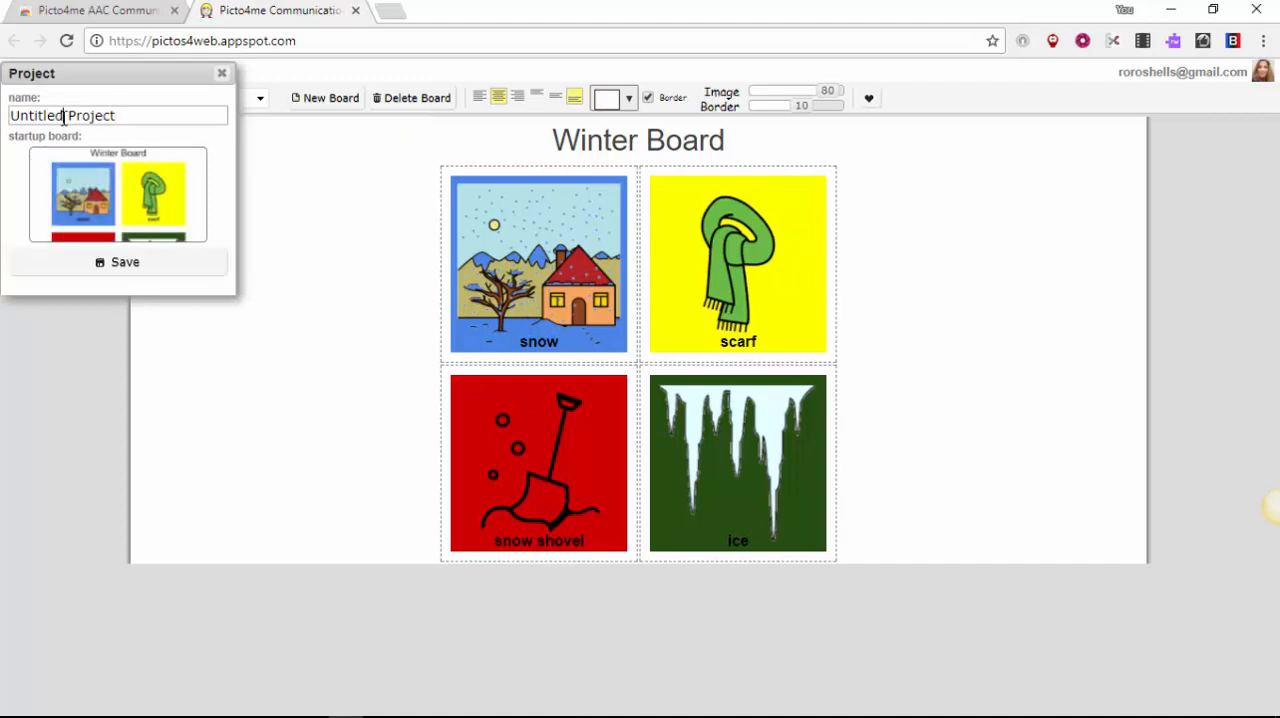
drag(124, 113, 8, 115)
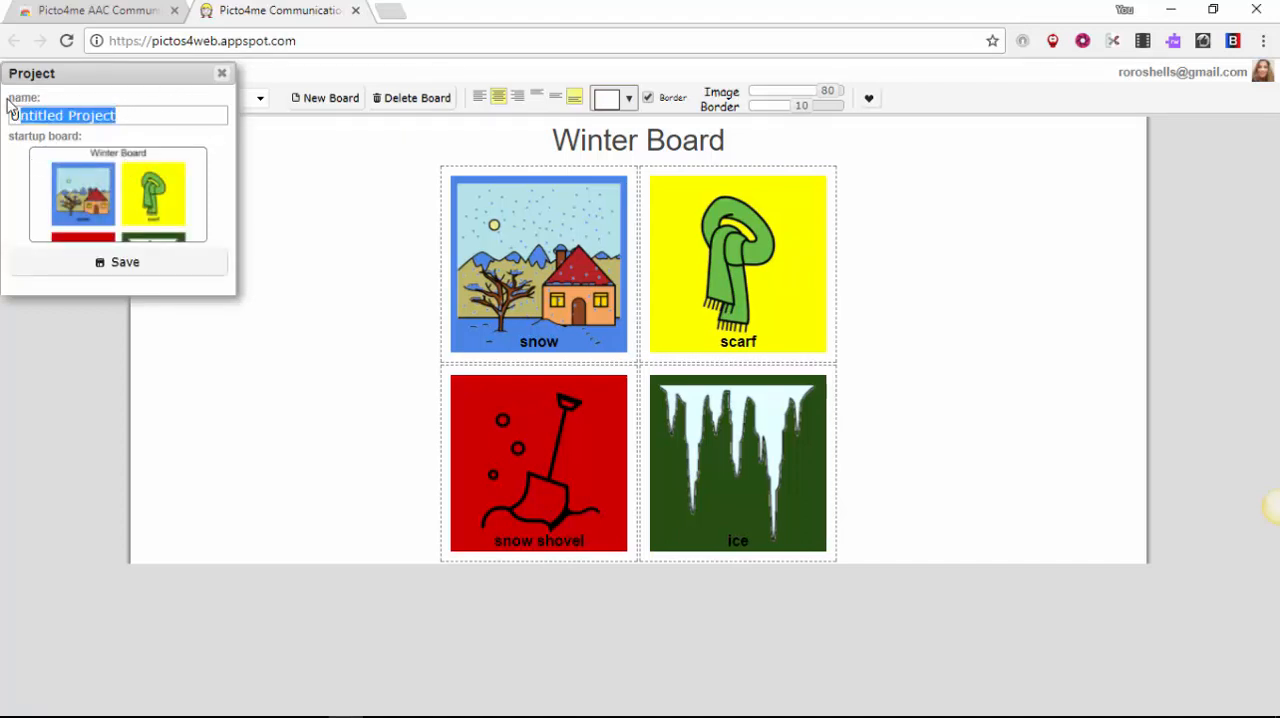
text(Winter )
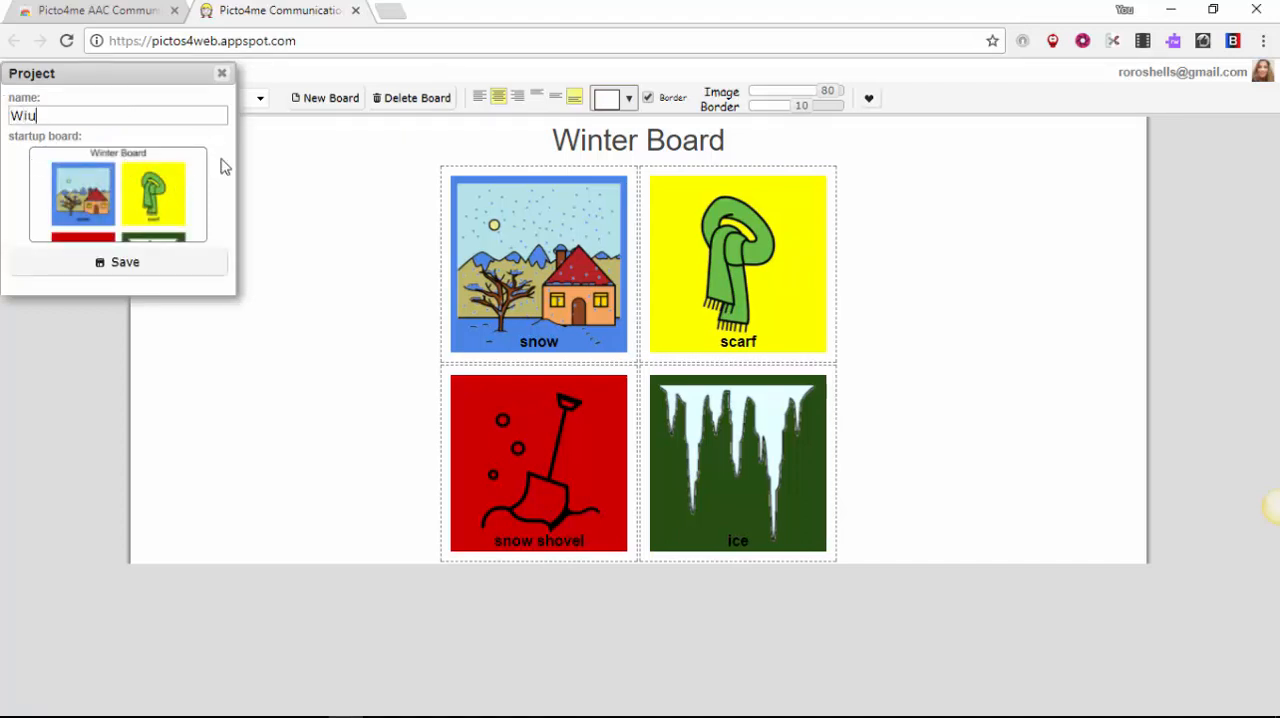
text(Pictoboard)
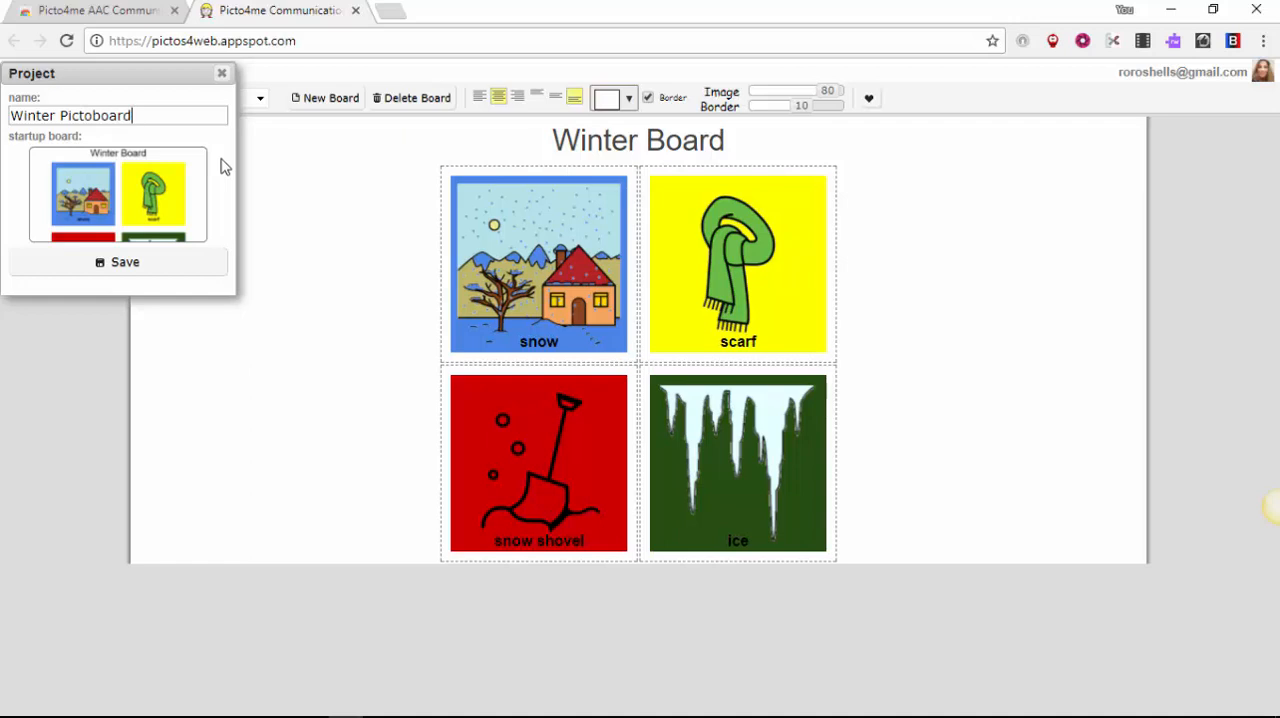
click(108, 266)
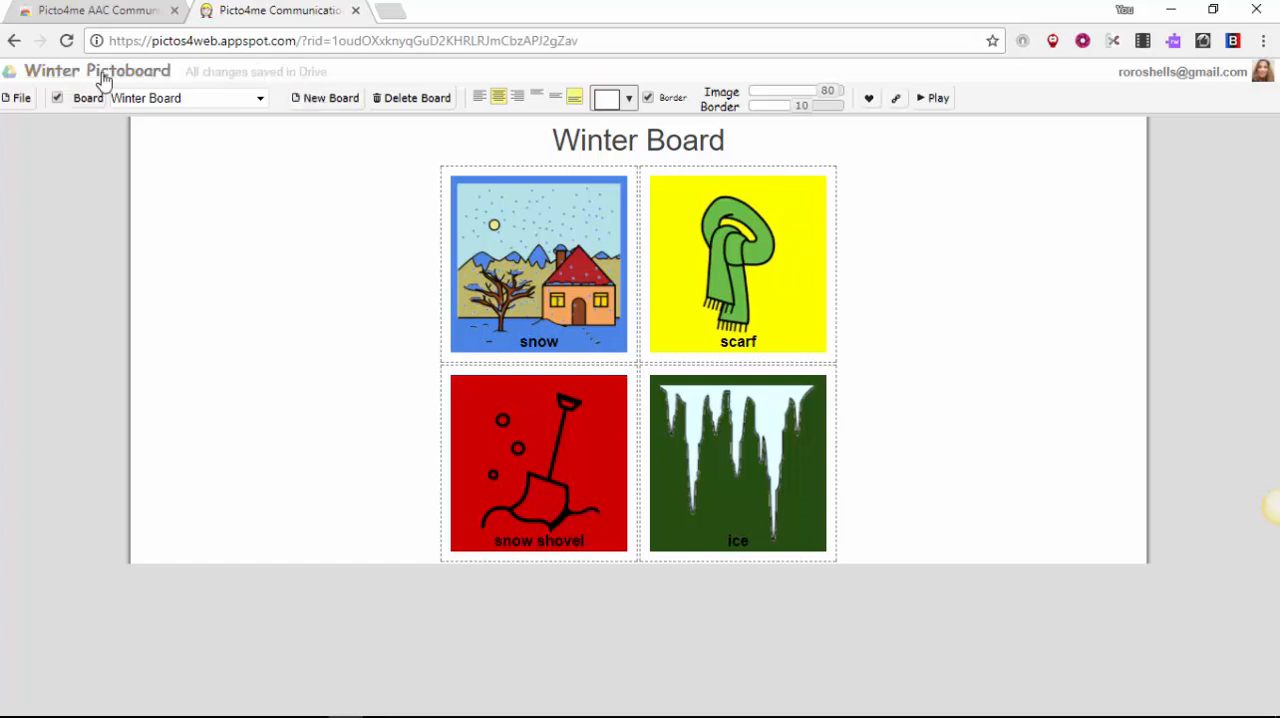
click(12, 101)
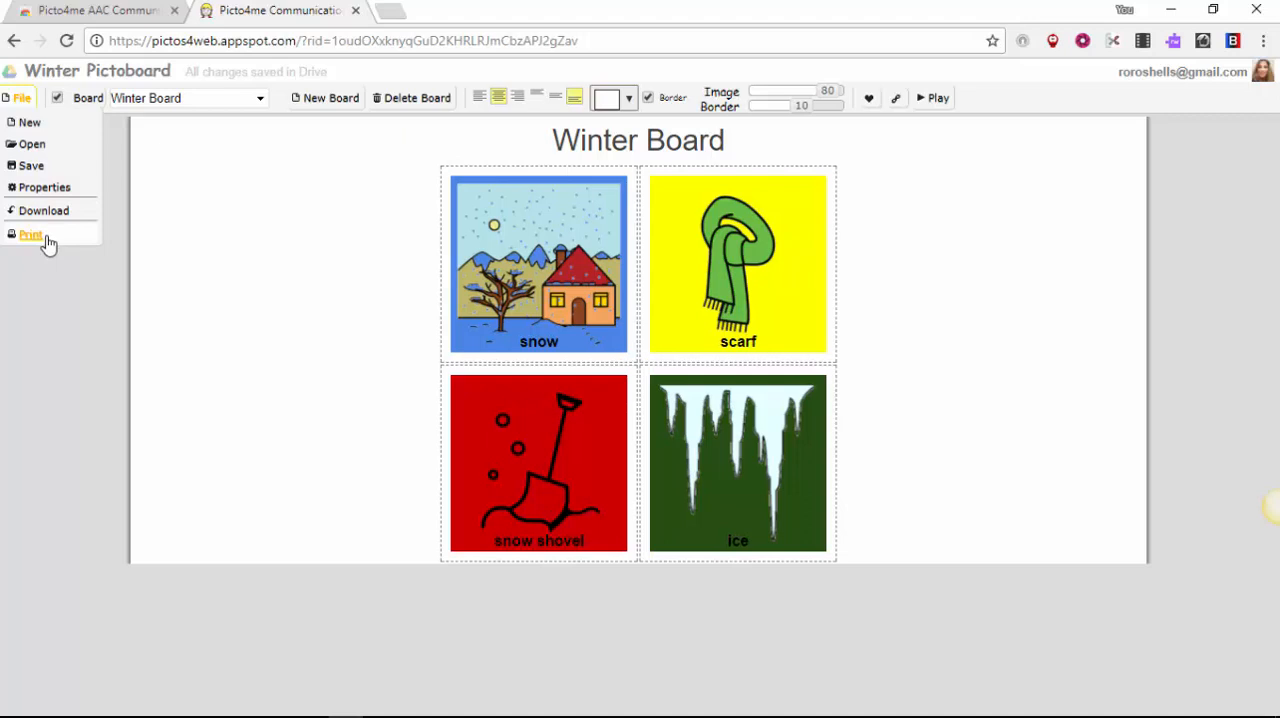
click(240, 240)
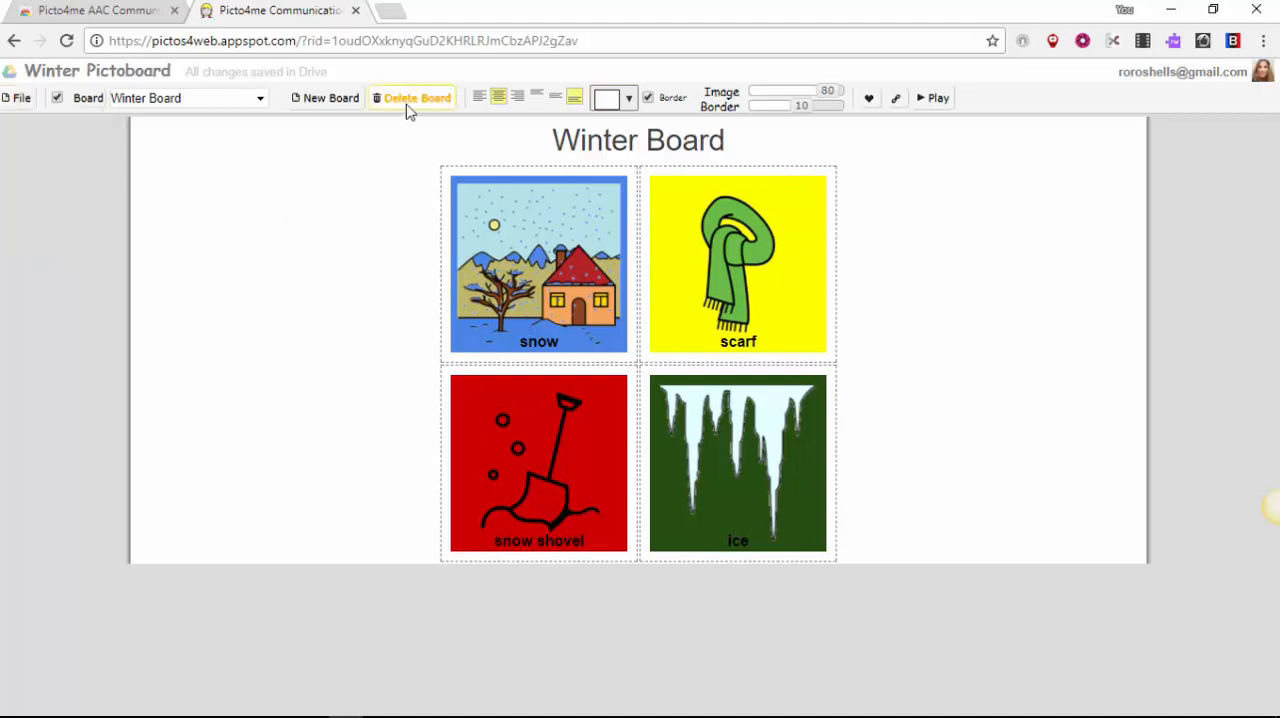
click(335, 110)
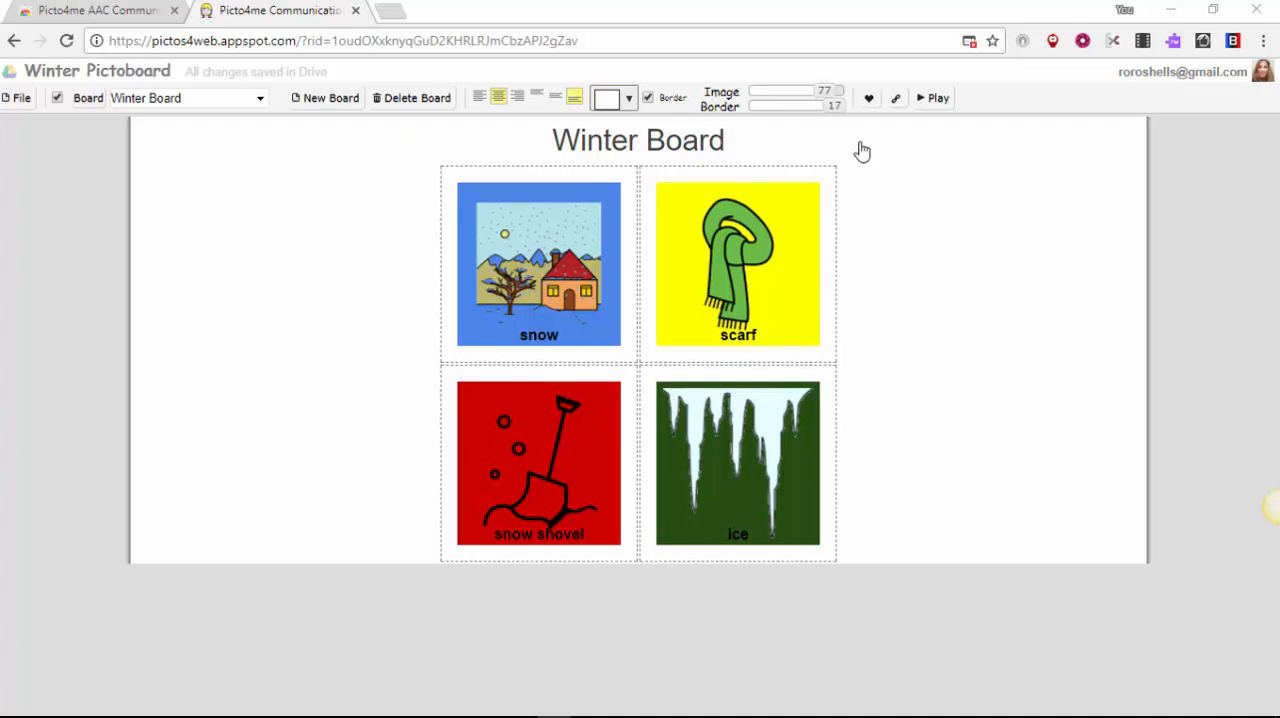
Step: Open the project's sharing options to see how it can be shared, and close them without adding people
click(897, 108)
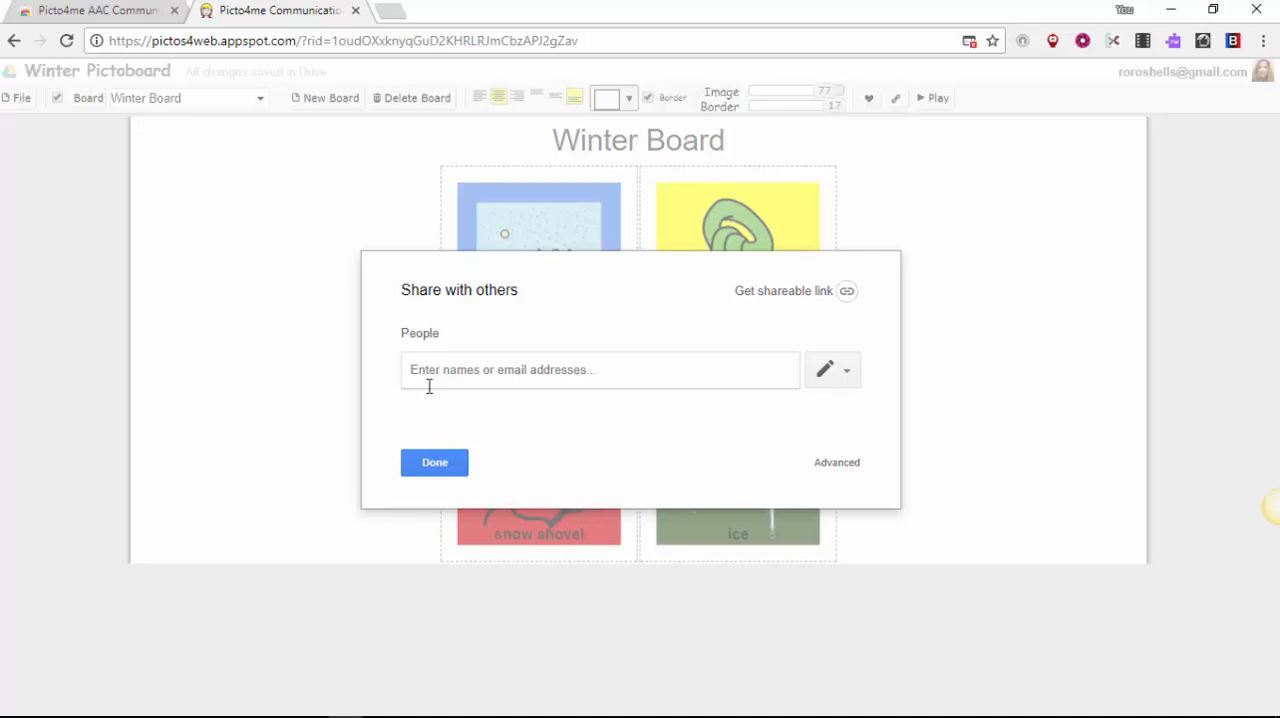
click(434, 460)
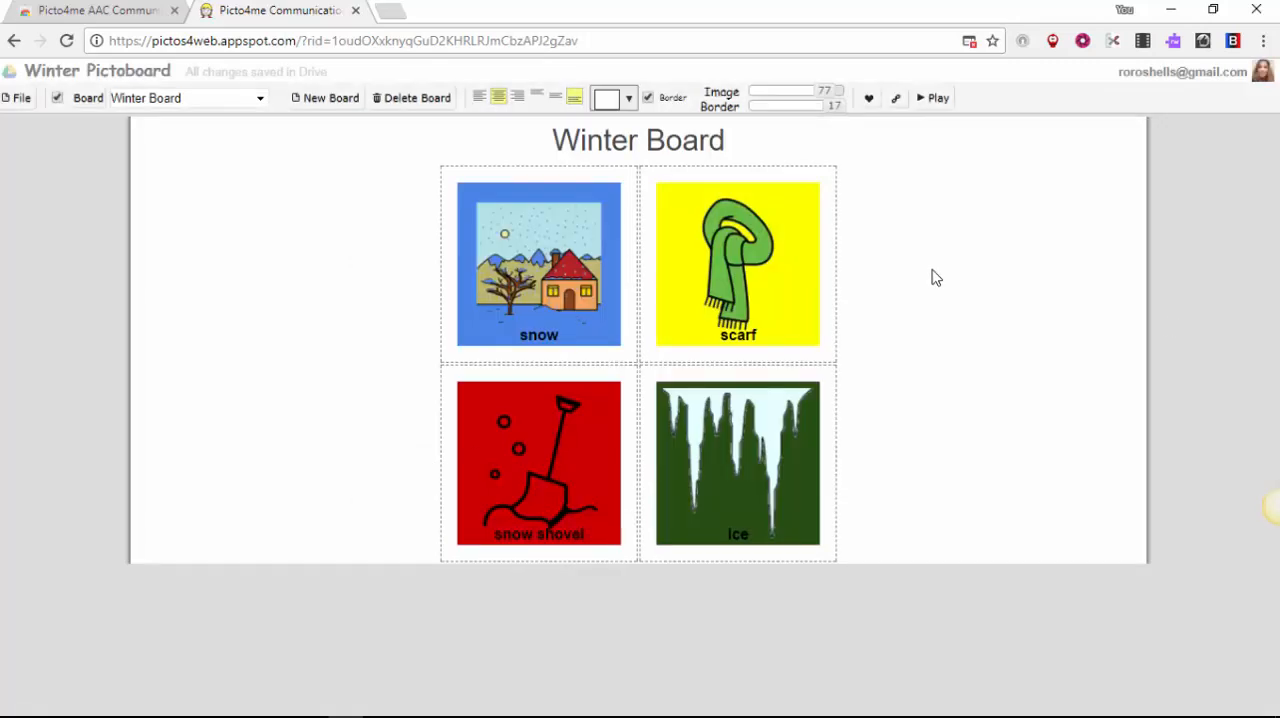
Step: Play the Winter Board in the sheet player and listen to the snow and scarf pictograms' audio
click(930, 102)
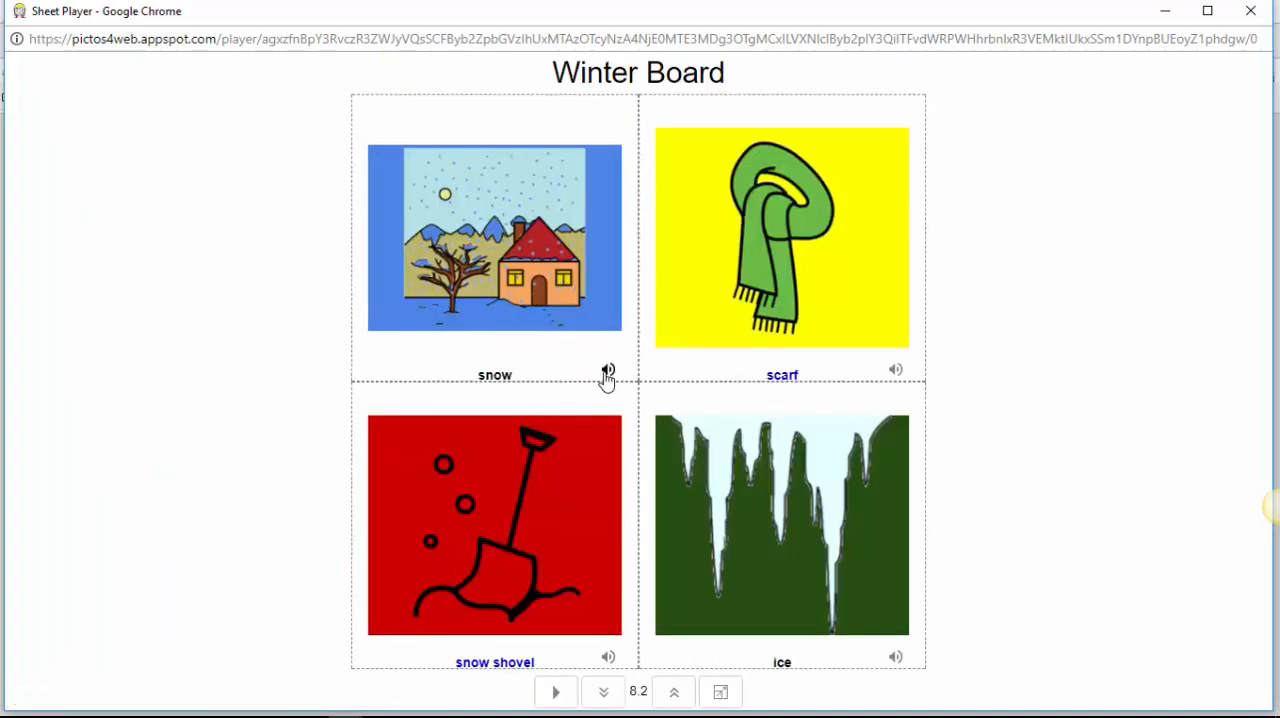
click(608, 372)
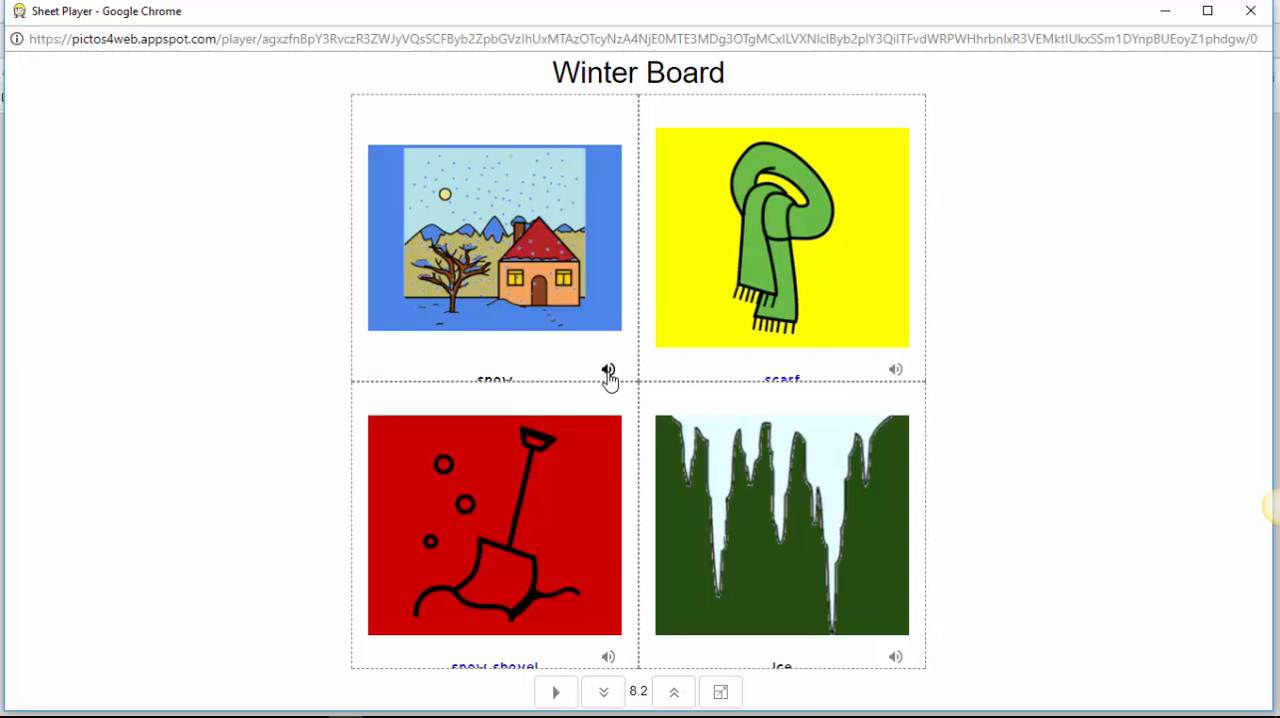
click(895, 370)
Step: Start automatic scanning of the pictograms in the player and lower the scan interval to 4.2
click(554, 692)
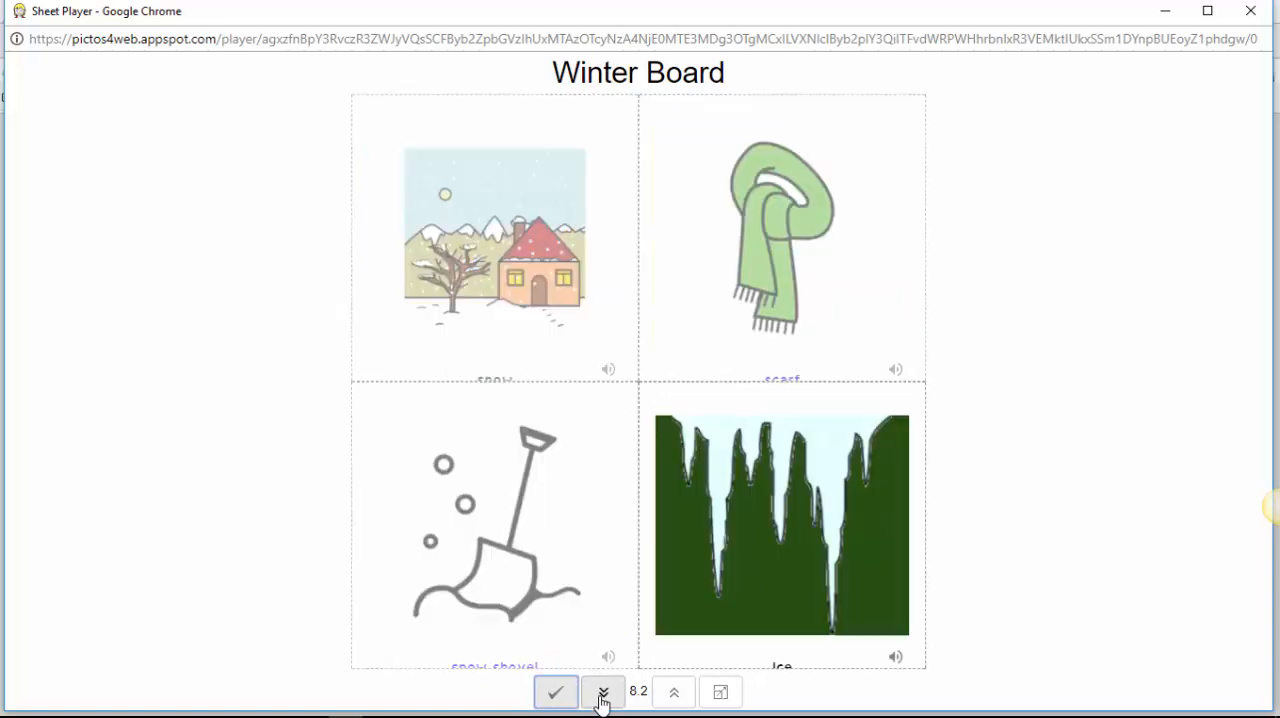
click(601, 699)
click(600, 699)
click(600, 699)
click(600, 699)
click(600, 699)
click(600, 699)
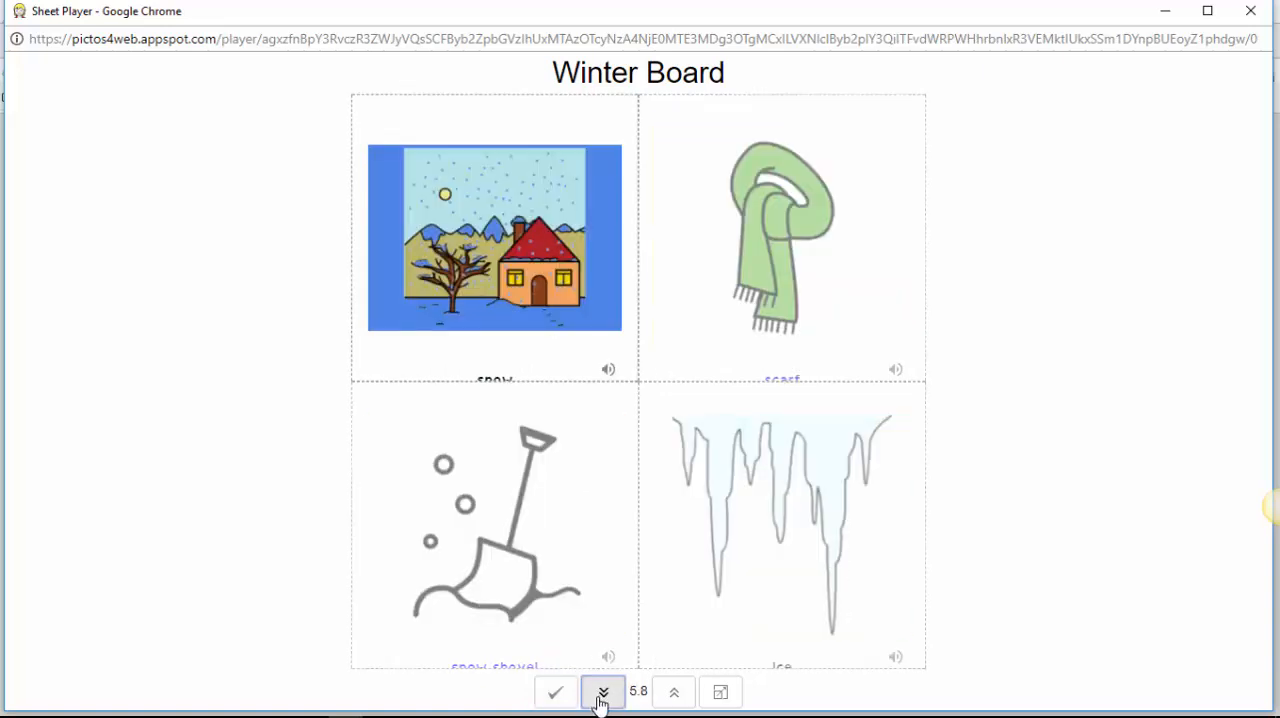
click(600, 699)
click(600, 699)
click(600, 699)
click(600, 699)
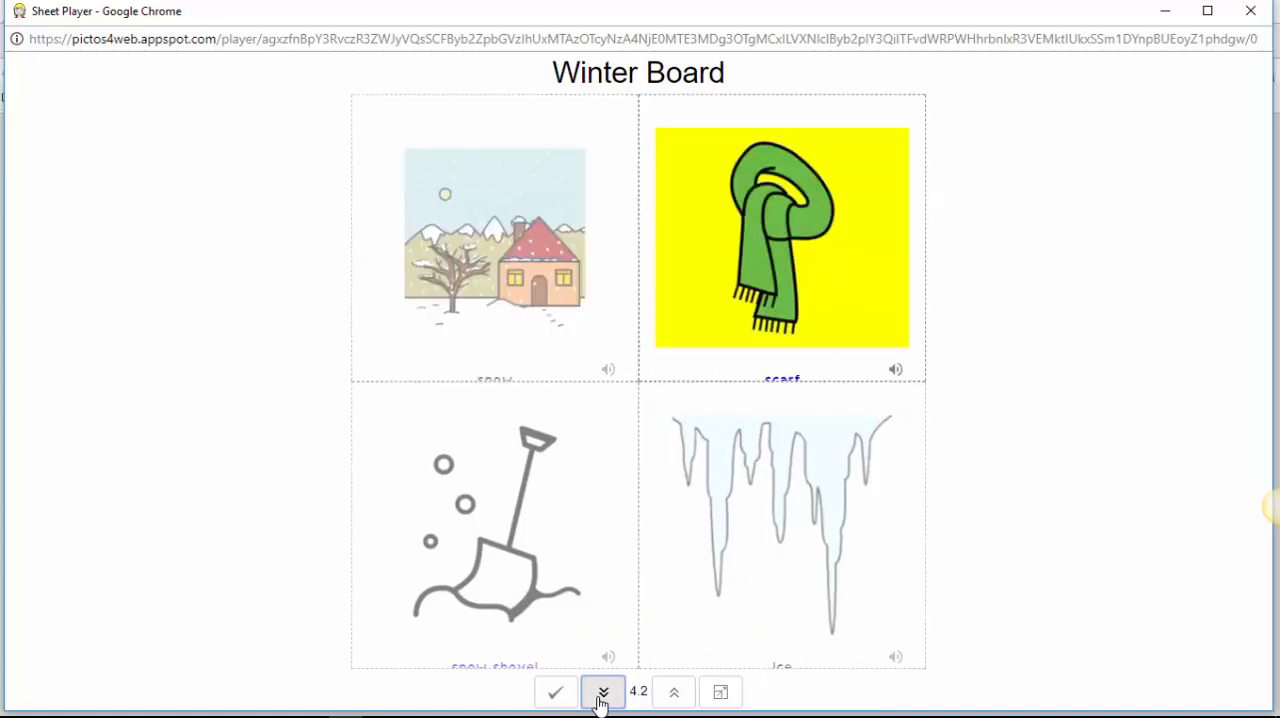